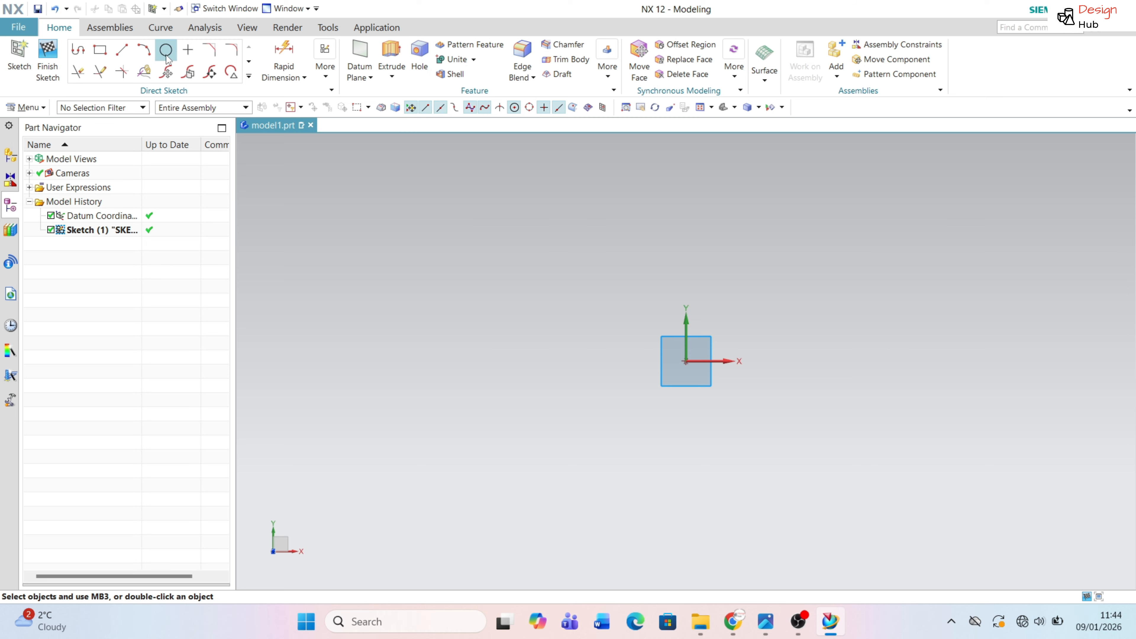
# Draw an 80 mm diameter circle centred on the sketch origin.
pyautogui.click(165, 50)
pyautogui.click(165, 49)
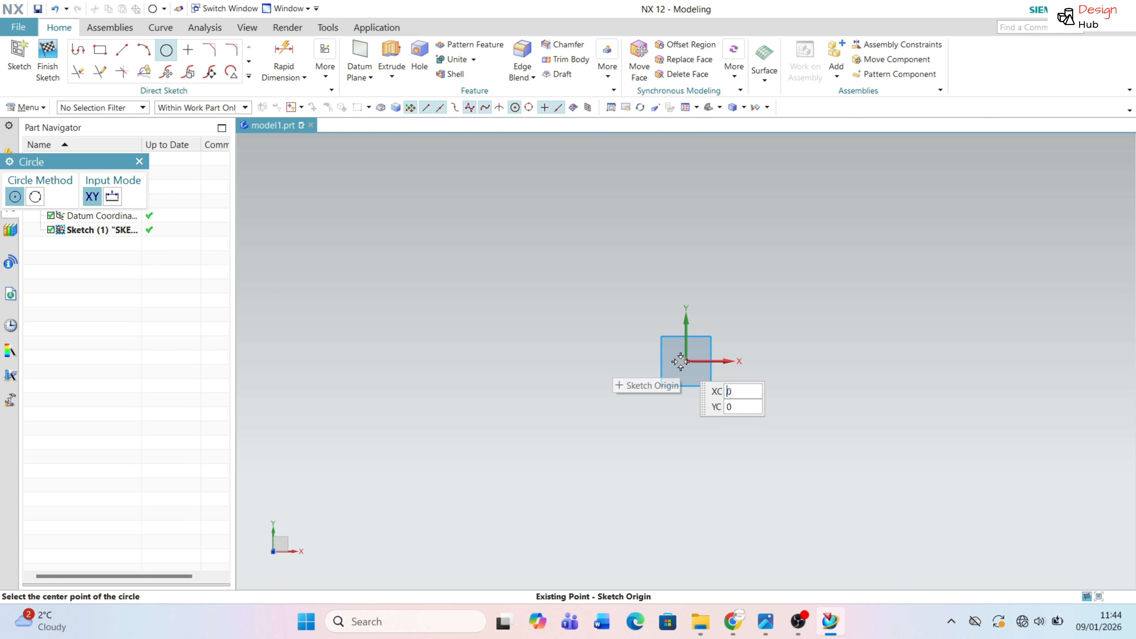
pyautogui.click(686, 361)
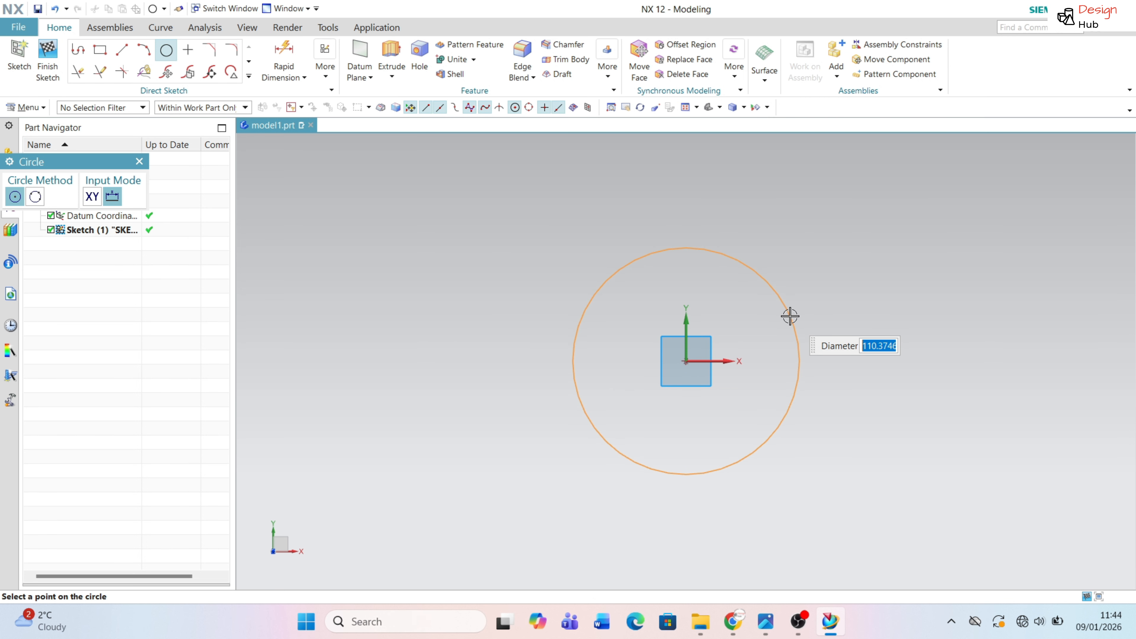
pyautogui.write('80')
pyautogui.press('Return')
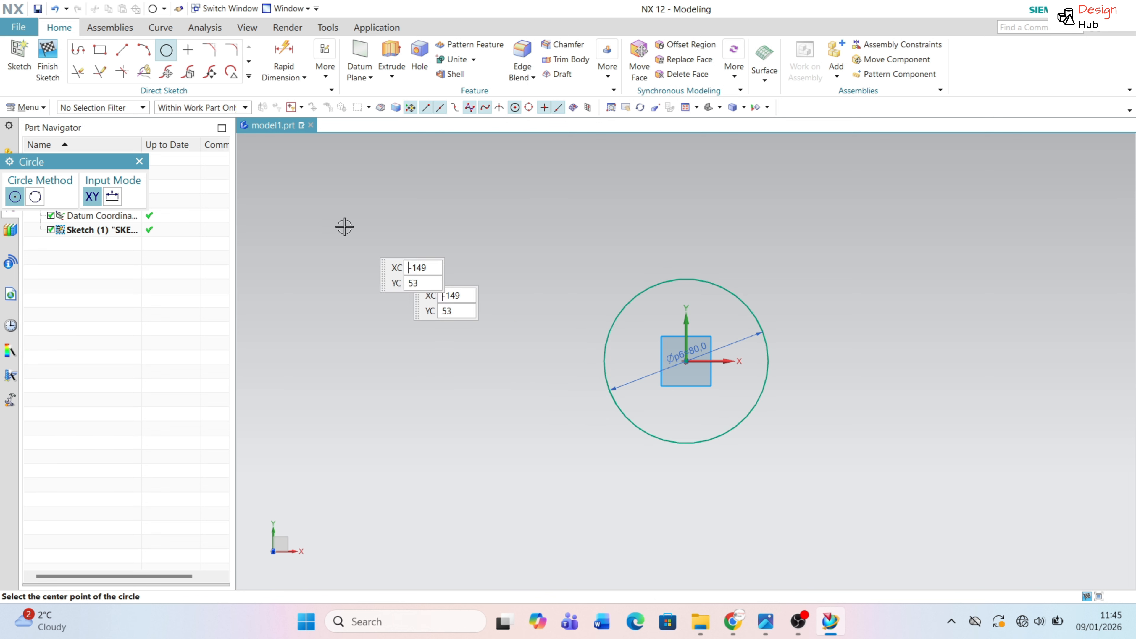
# Sketch a horizontal line about 51 mm long from the sketch origin along the positive X axis, ending outside the circle.
pyautogui.scroll(3, 738, 396)
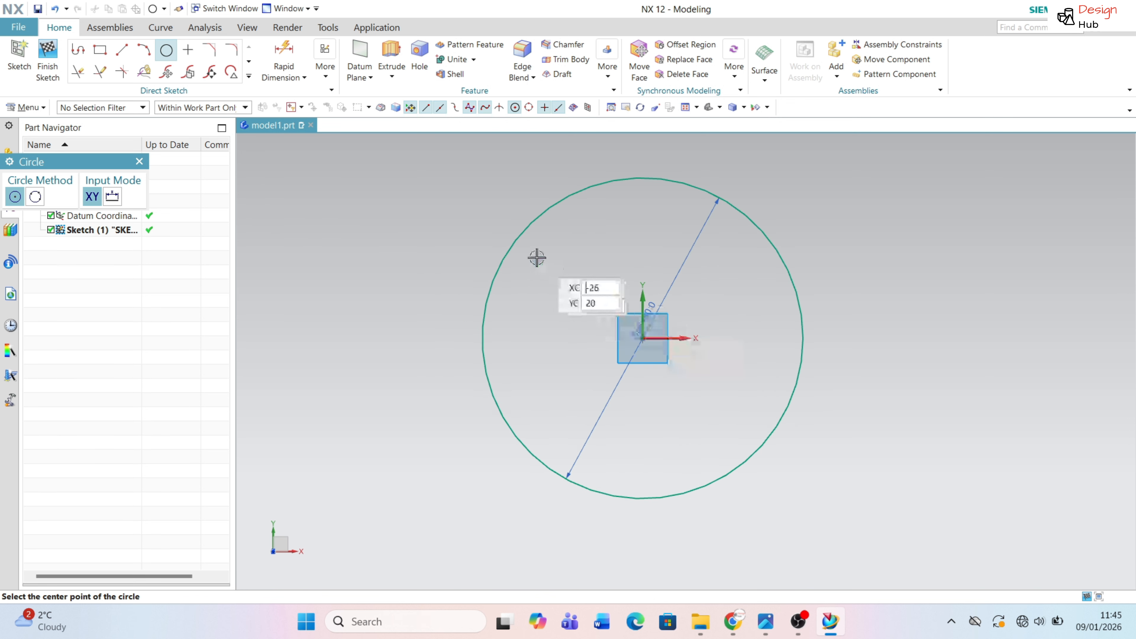
pyautogui.press('l')
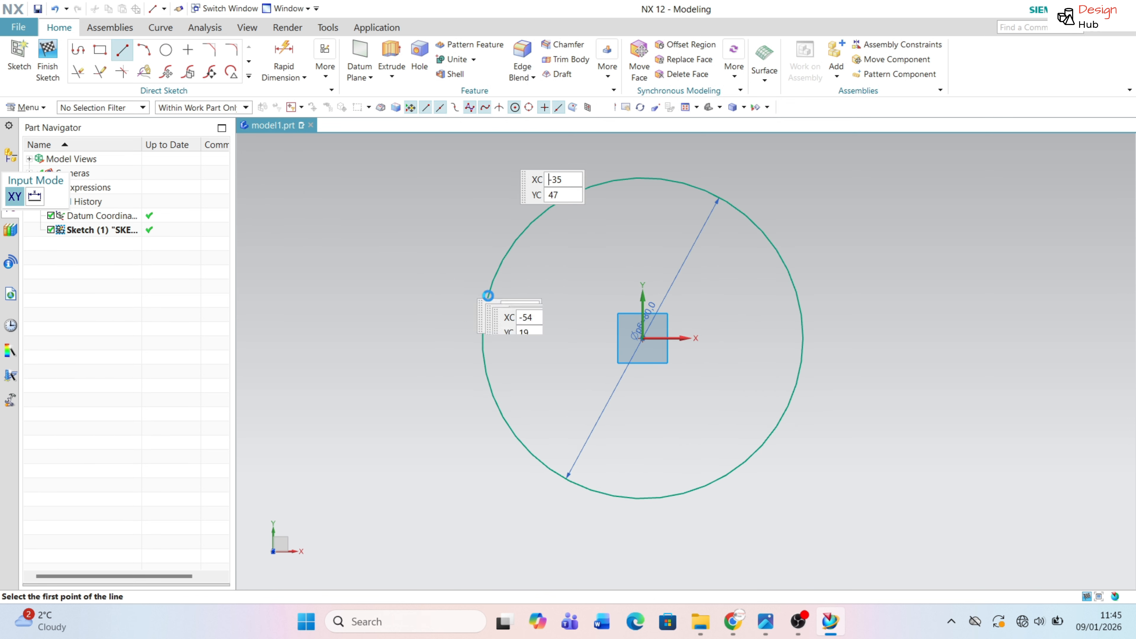
pyautogui.click(642, 338)
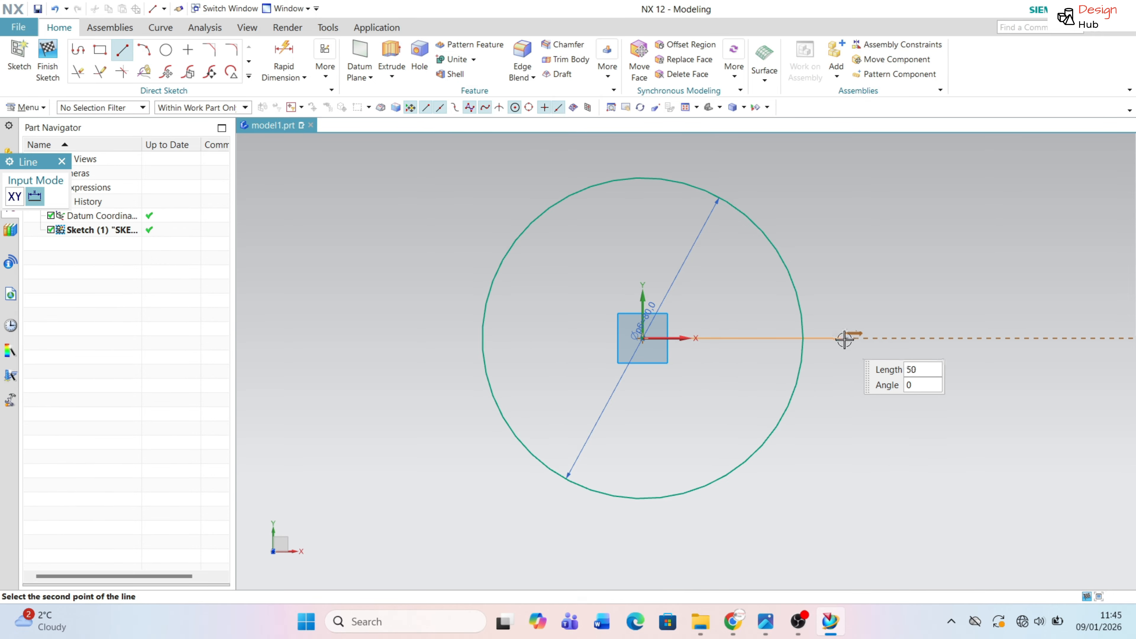
pyautogui.click(845, 338)
pyautogui.press('Escape')
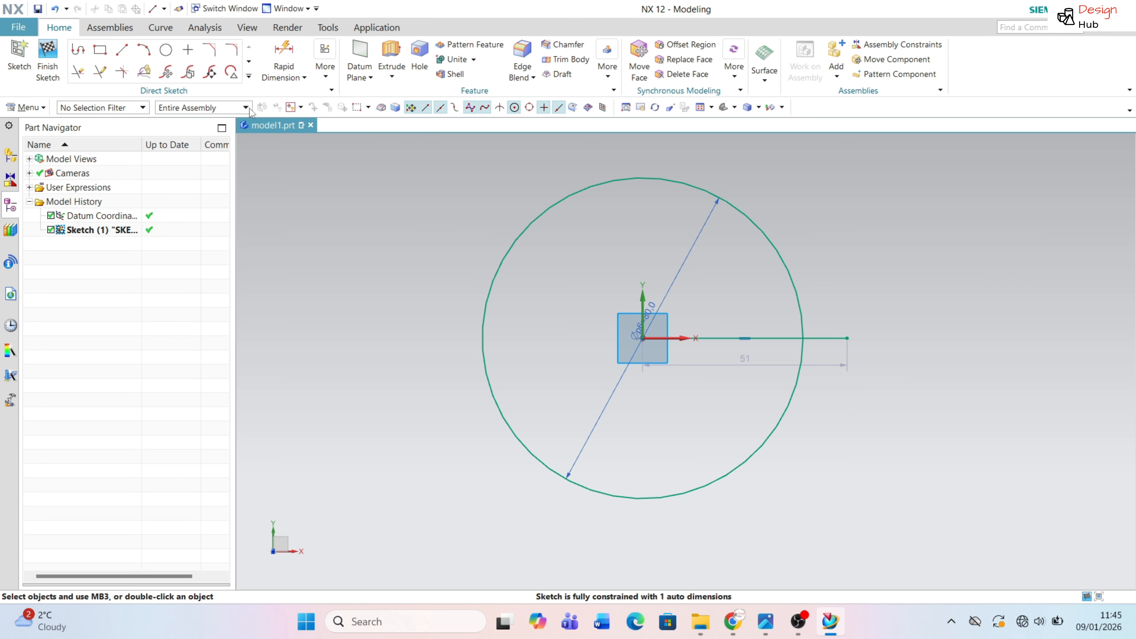
# Check the slot width in the reference drawing and offset the horizontal line symmetrically by 5 mm with one copy.
pyautogui.hotkey('alt', 'Tab')
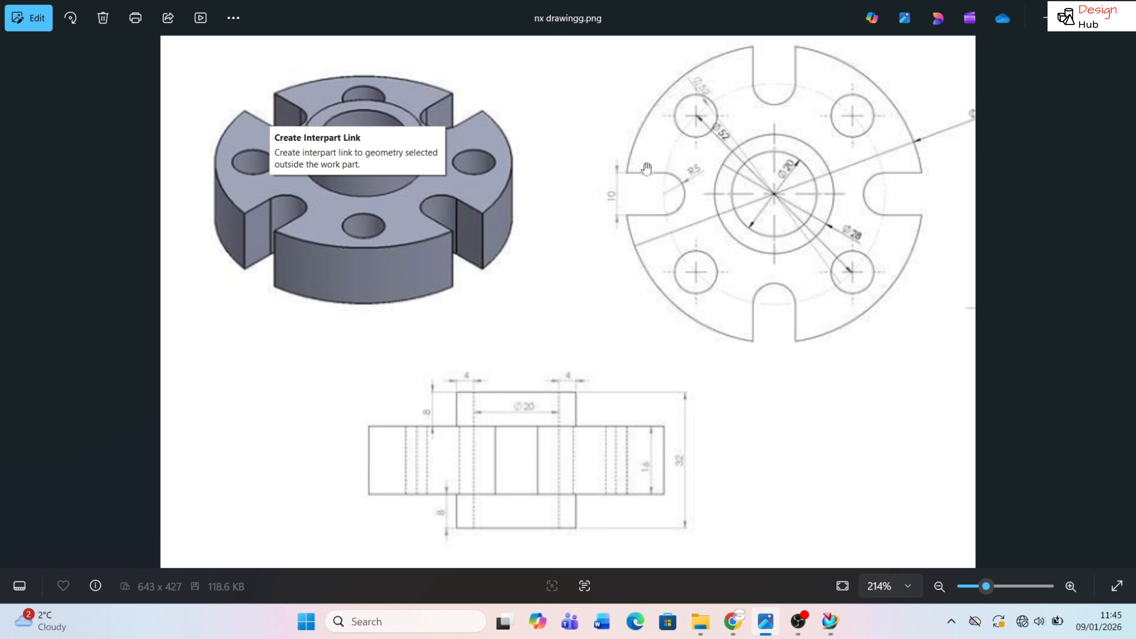
pyautogui.hotkey('alt', 'Tab')
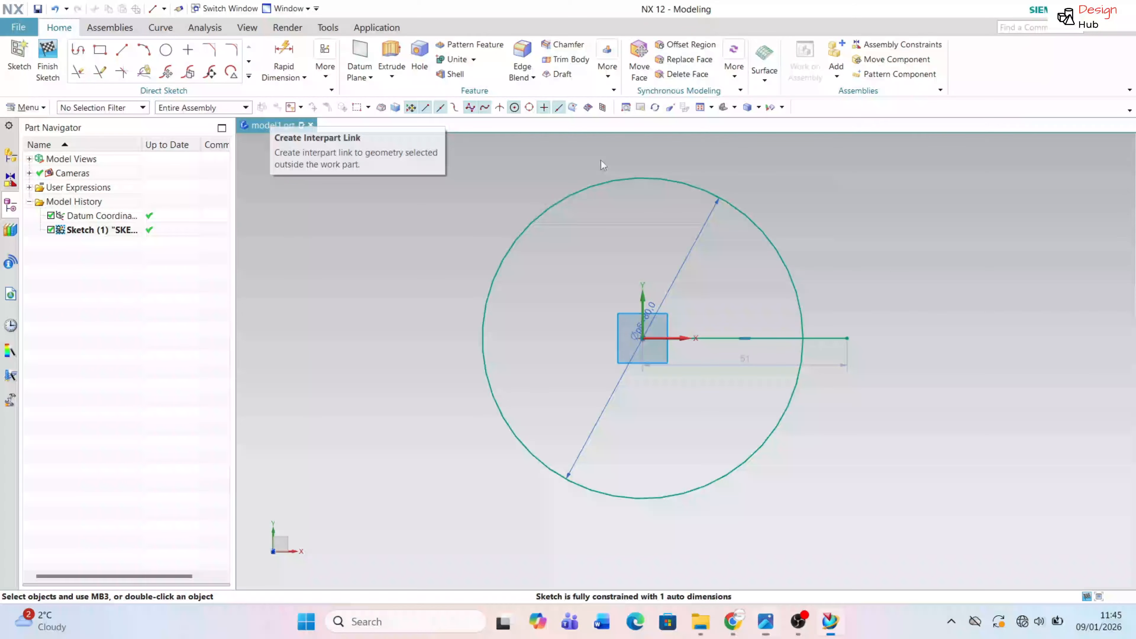
pyautogui.click(248, 76)
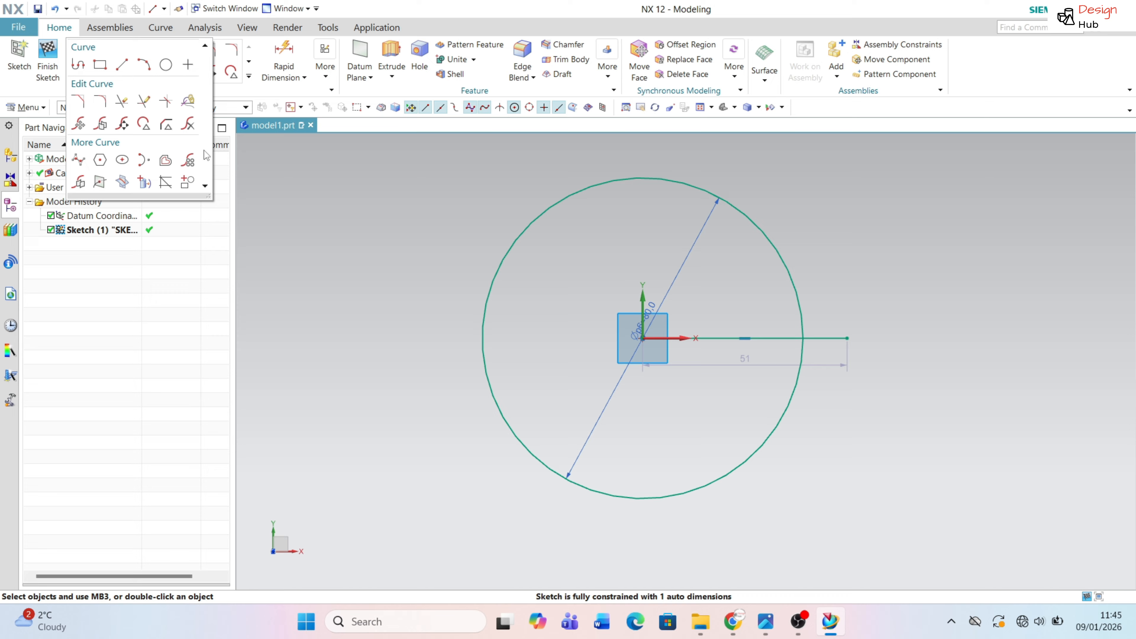
pyautogui.click(165, 160)
pyautogui.click(700, 338)
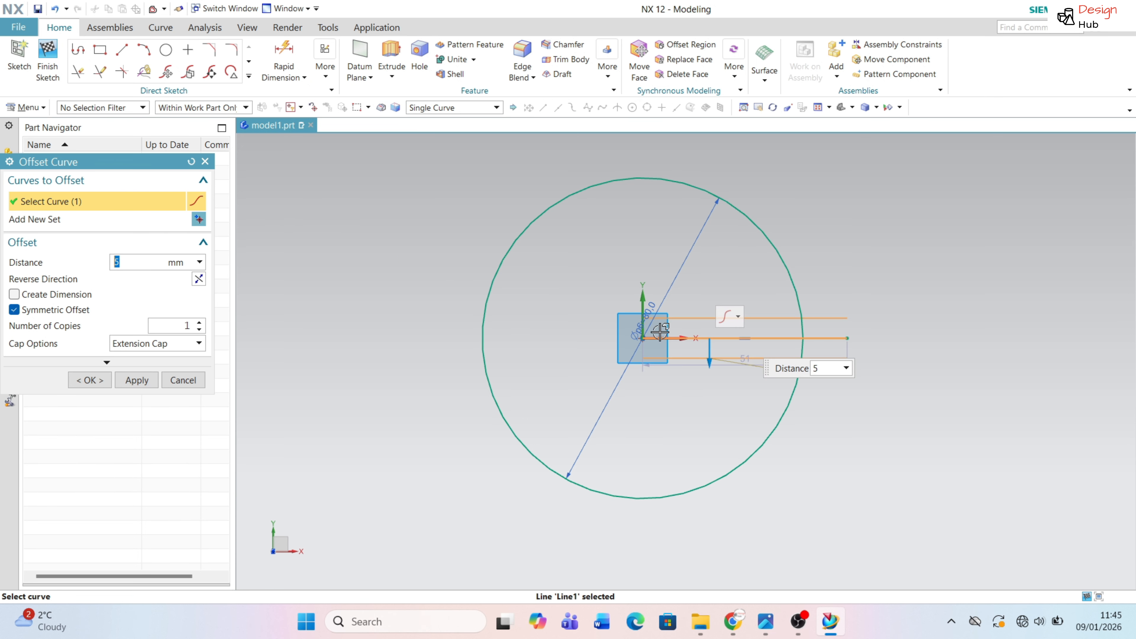
pyautogui.click(135, 381)
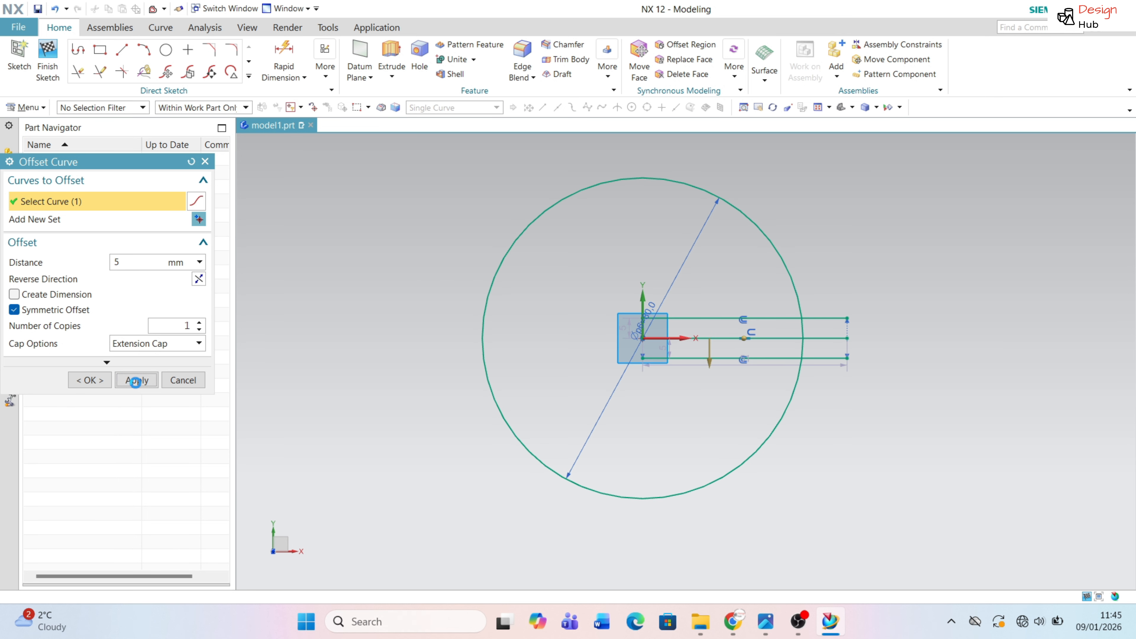
pyautogui.click(194, 384)
# Delete the offset constraint tying the upper offset line to the centre line.
pyautogui.scroll(3, 756, 342)
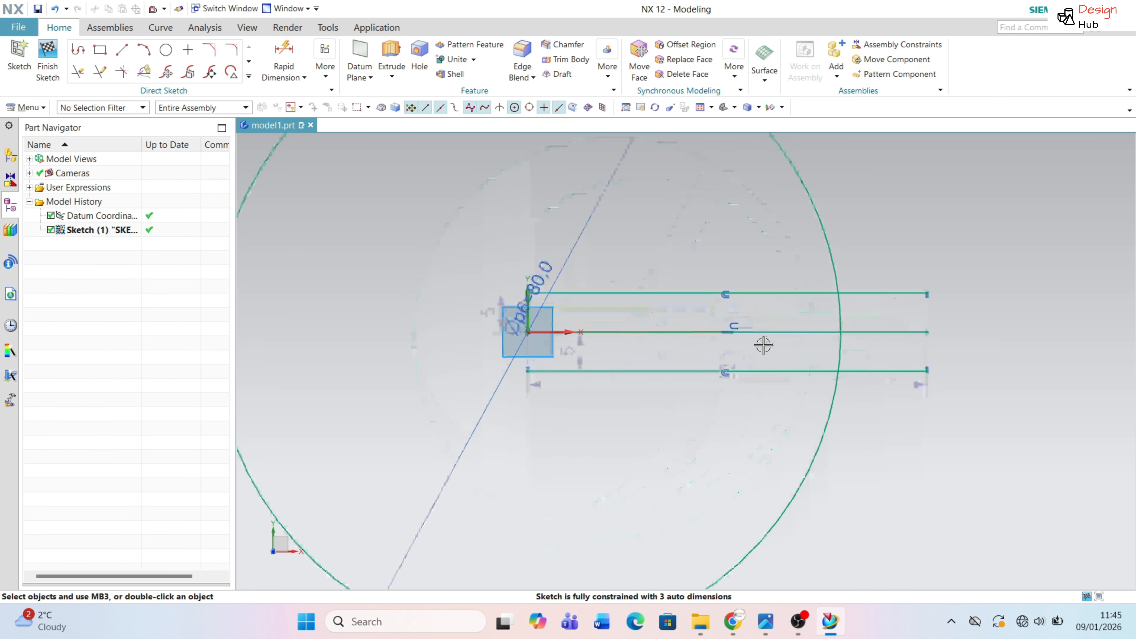
pyautogui.click(738, 304)
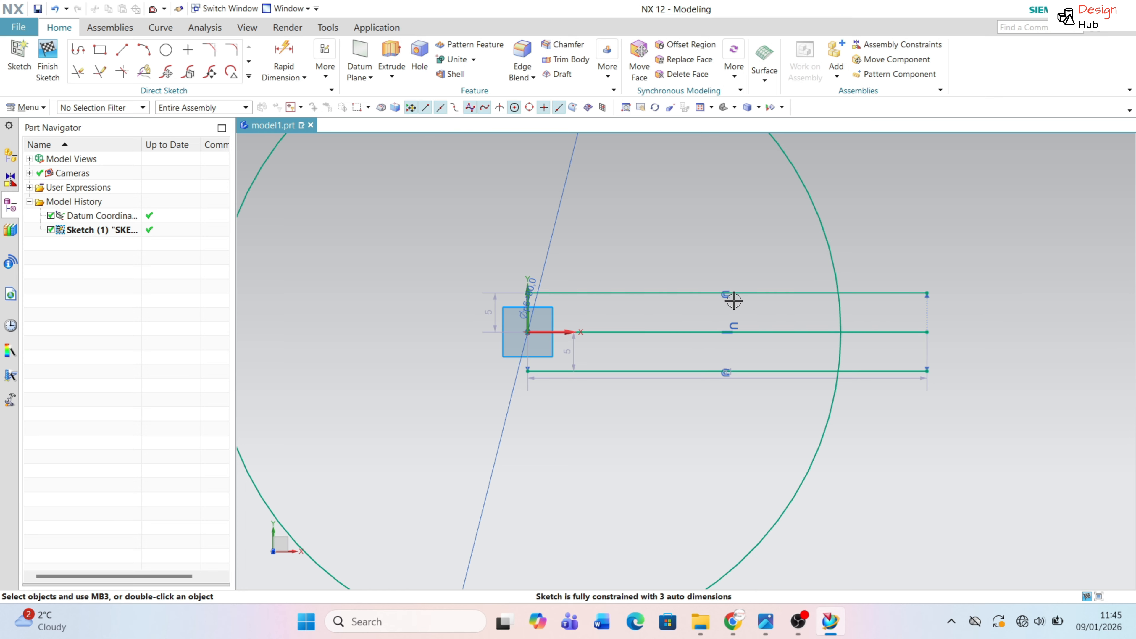
pyautogui.click(732, 300)
pyautogui.press('Delete')
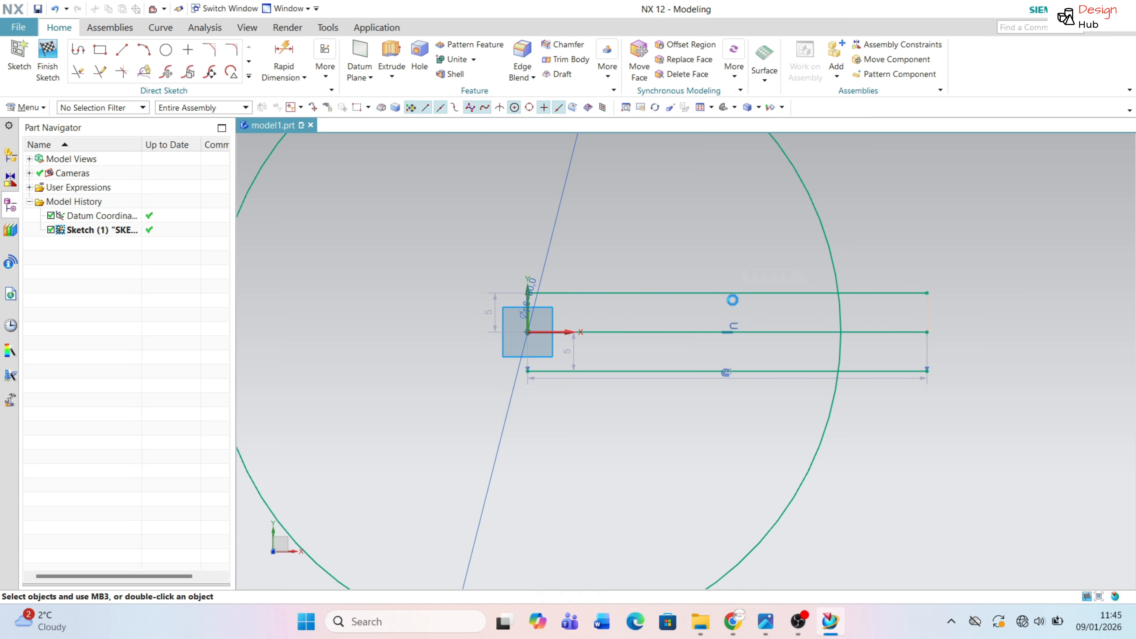
pyautogui.click(734, 331)
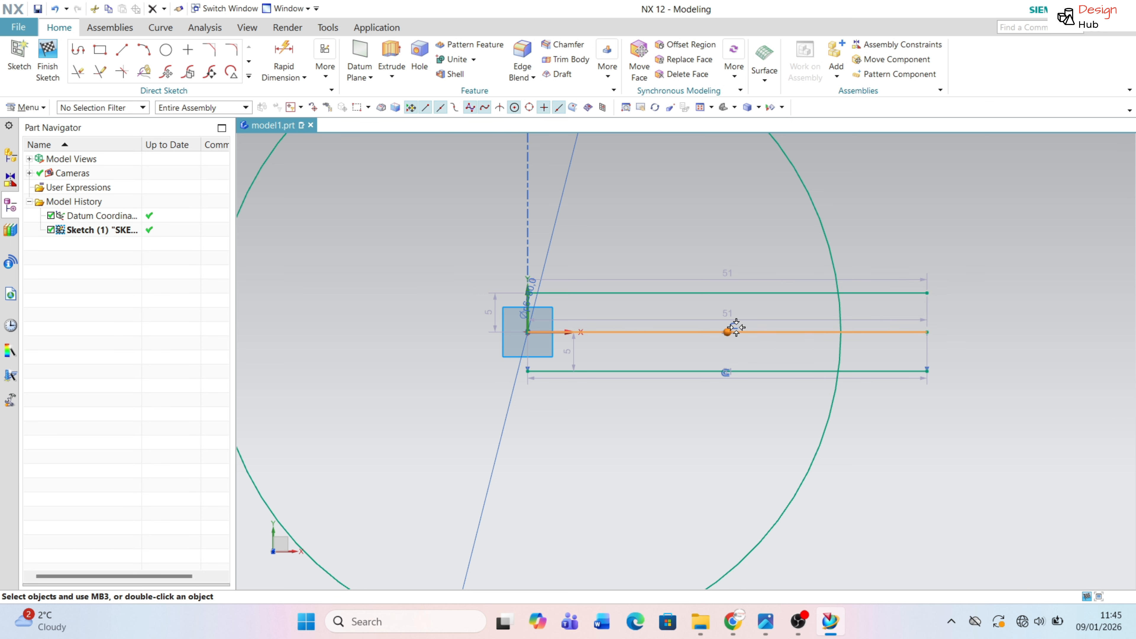
pyautogui.click(736, 328)
pyautogui.press('Delete')
pyautogui.hotkey('ctrl', 'z')
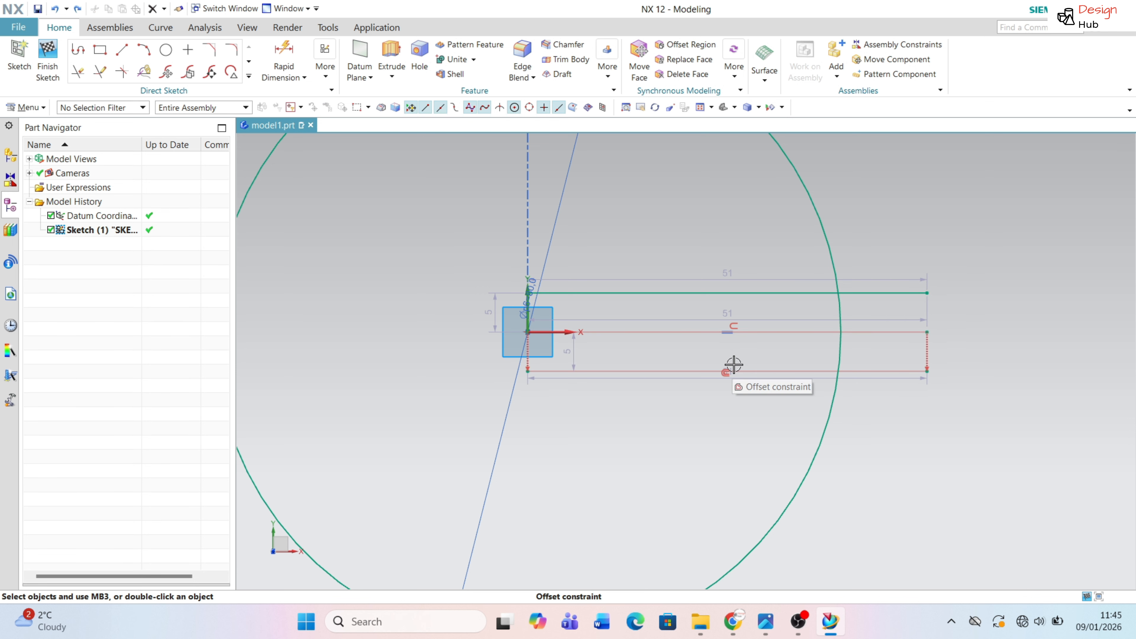
# Delete the offset constraint tying the lower offset line to the centre line.
pyautogui.click(733, 365)
pyautogui.press('Delete')
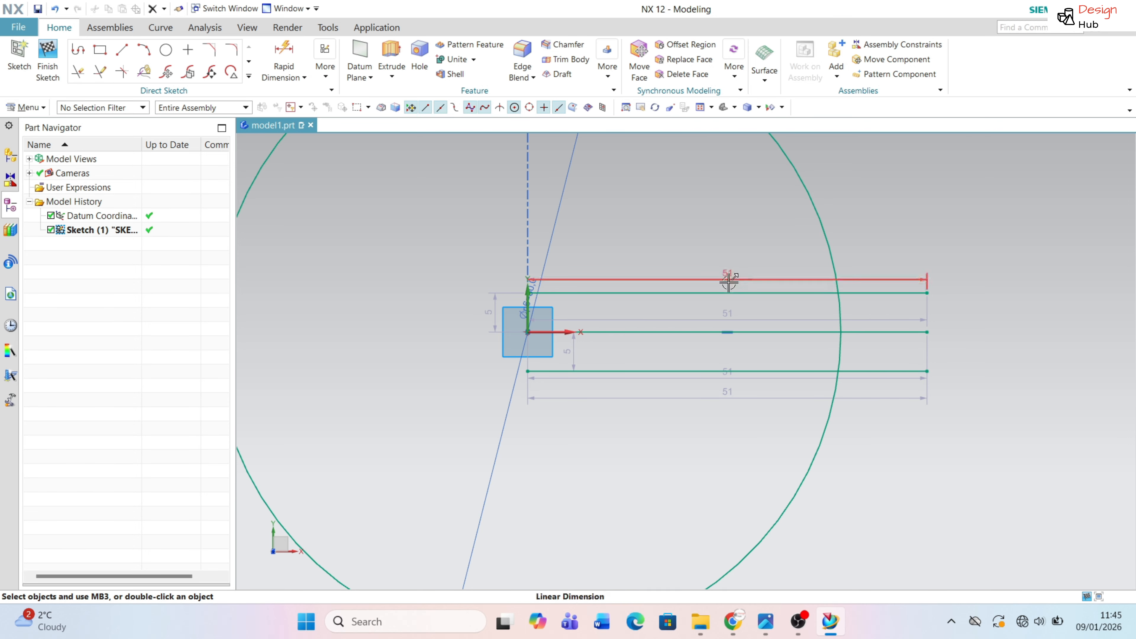
# Check the hole-circle diameter in the reference drawing and draw a 52 mm diameter circle centred on the sketch origin.
pyautogui.hotkey('alt', 'Tab')
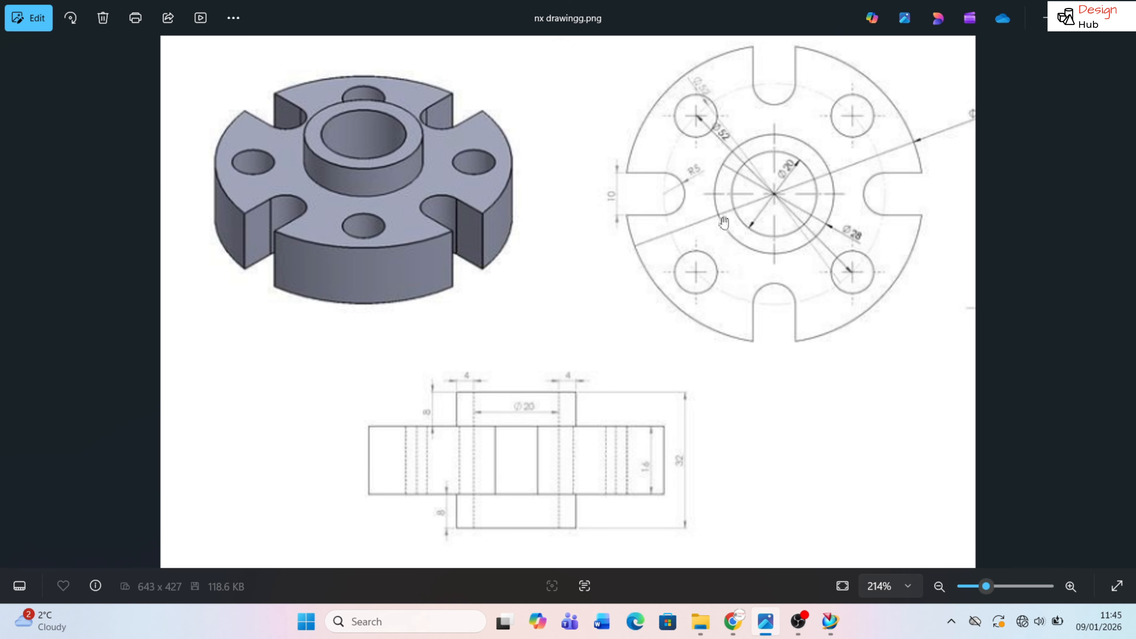
pyautogui.hotkey('alt', 'Tab')
pyautogui.scroll(4, 631, 231)
pyautogui.scroll(-2, 547, 242)
pyautogui.click(166, 49)
pyautogui.scroll(-2, 599, 295)
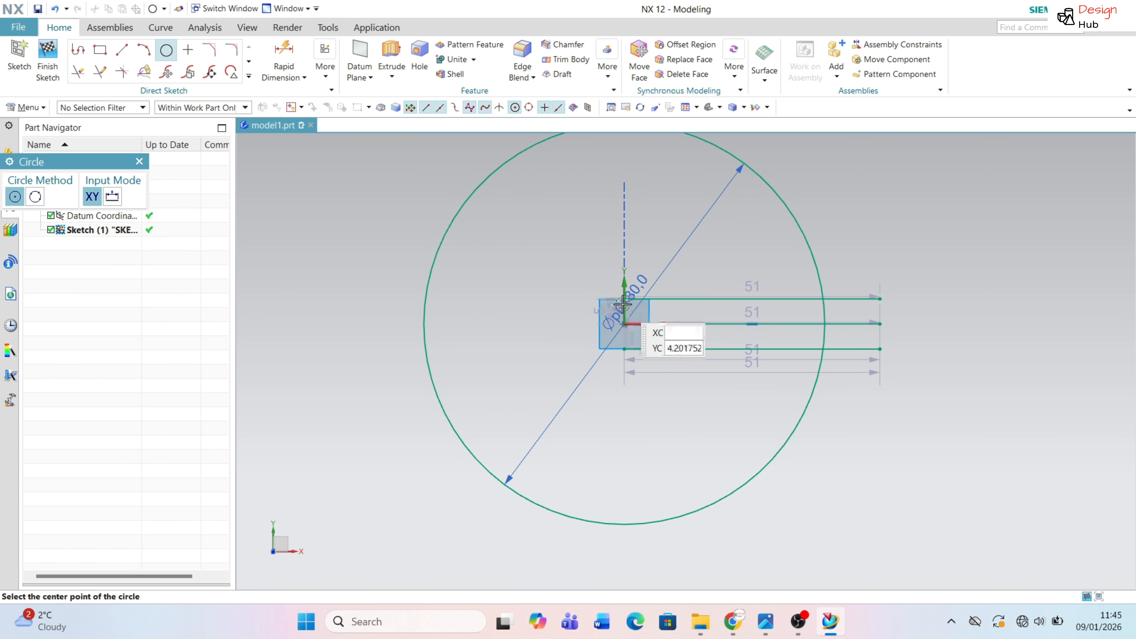
pyautogui.click(625, 324)
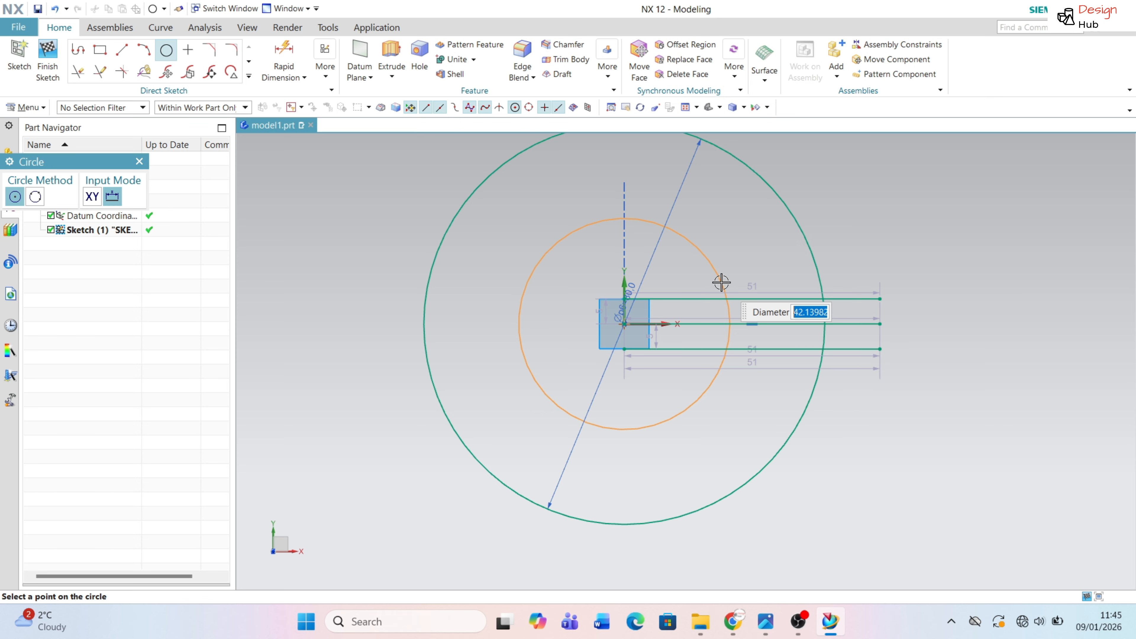
pyautogui.write('52')
pyautogui.press('Return')
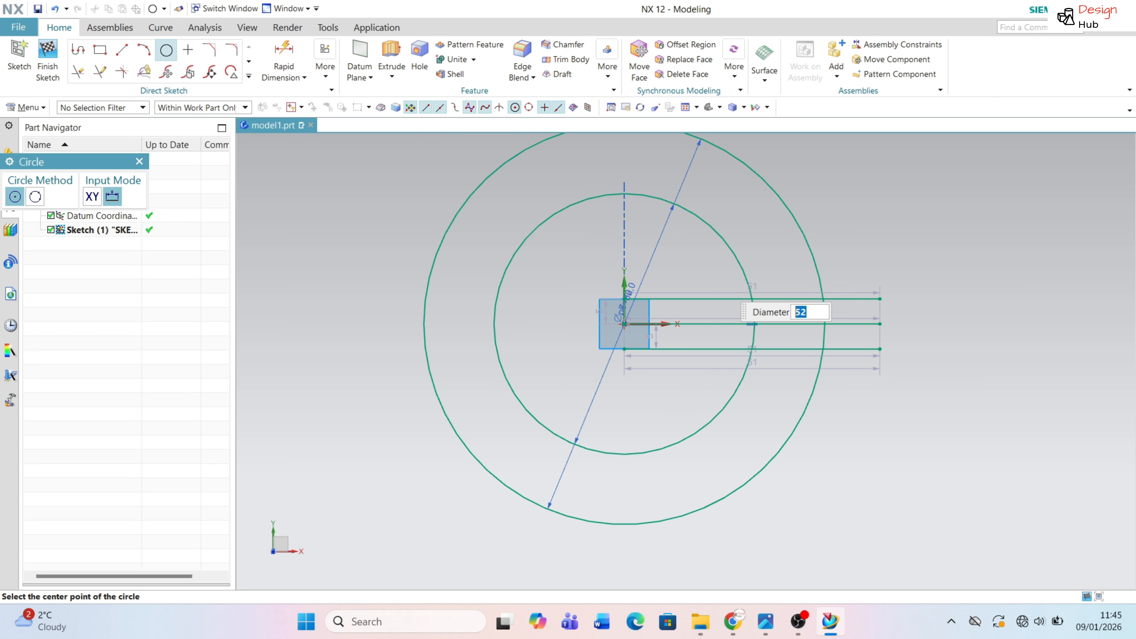
# Draw a circle centred where the centre line meets the 52 mm circle, sized to reach the upper slot line.
pyautogui.scroll(2, 774, 348)
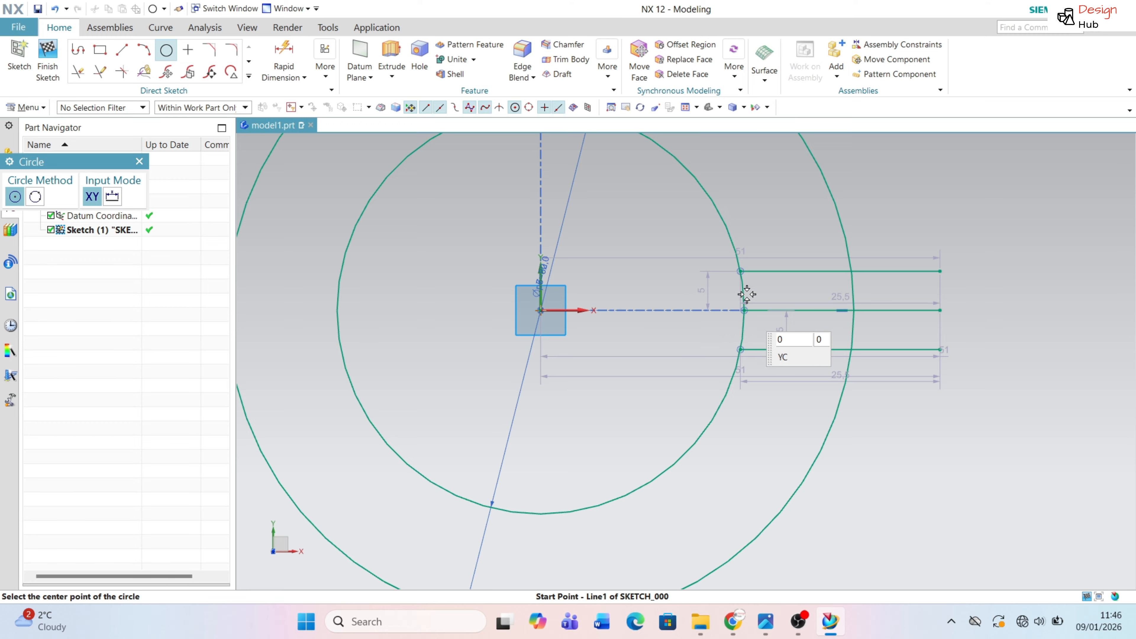
pyautogui.click(744, 310)
pyautogui.click(747, 269)
pyautogui.scroll(2, 809, 277)
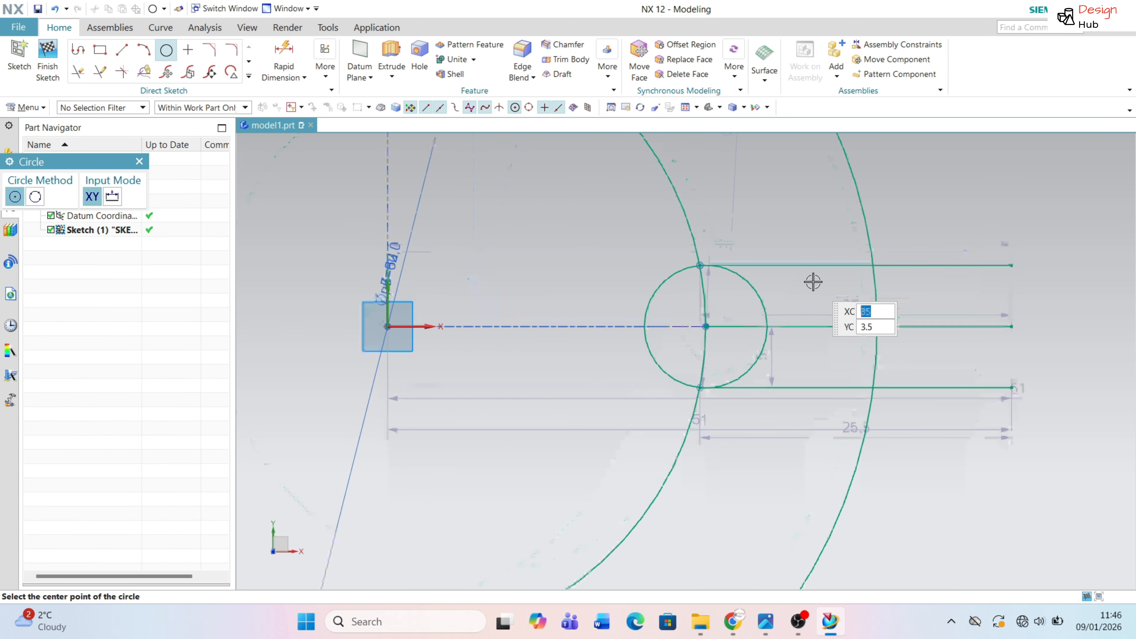
# Trim the small circle's outer half, the centre line, the 52 mm circle and the outer arc across the opening, leaving a U-shaped slot.
pyautogui.scroll(2, 786, 295)
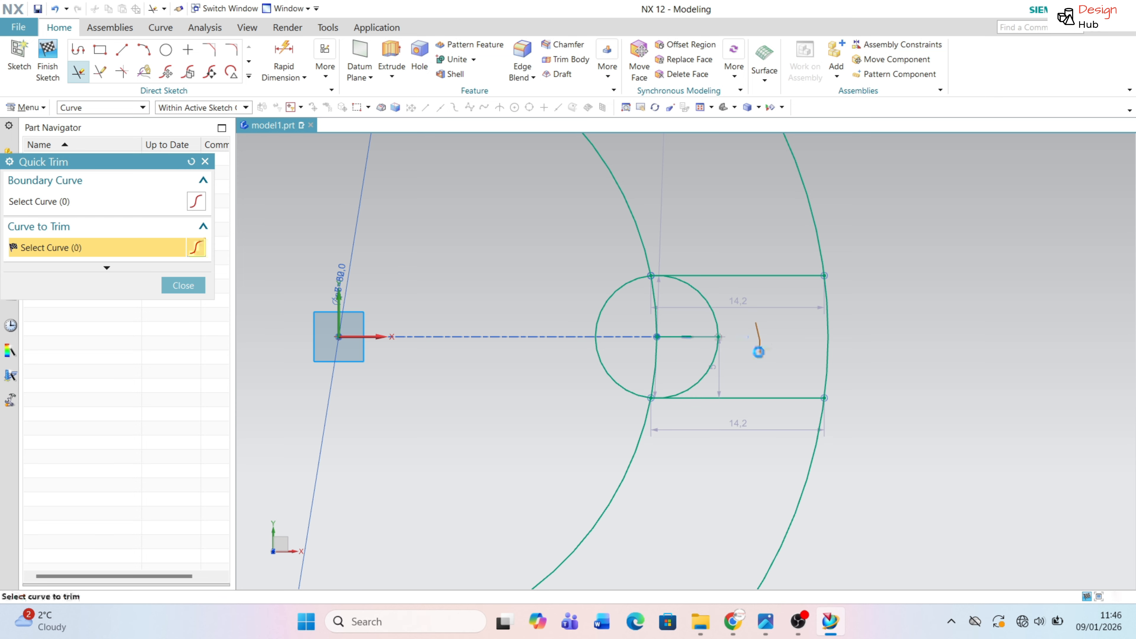
pyautogui.moveTo(686, 309)
pyautogui.mouseDown()
pyautogui.moveTo(736, 325)
pyautogui.moveTo(697, 345)
pyautogui.moveTo(687, 323)
pyautogui.mouseUp()
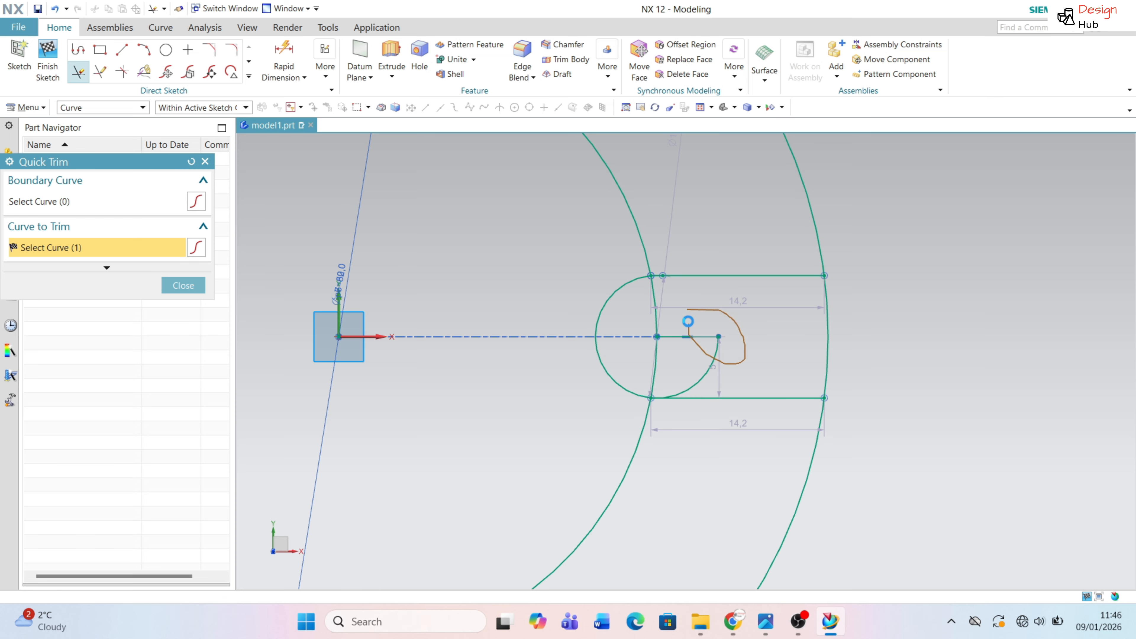
pyautogui.click(655, 353)
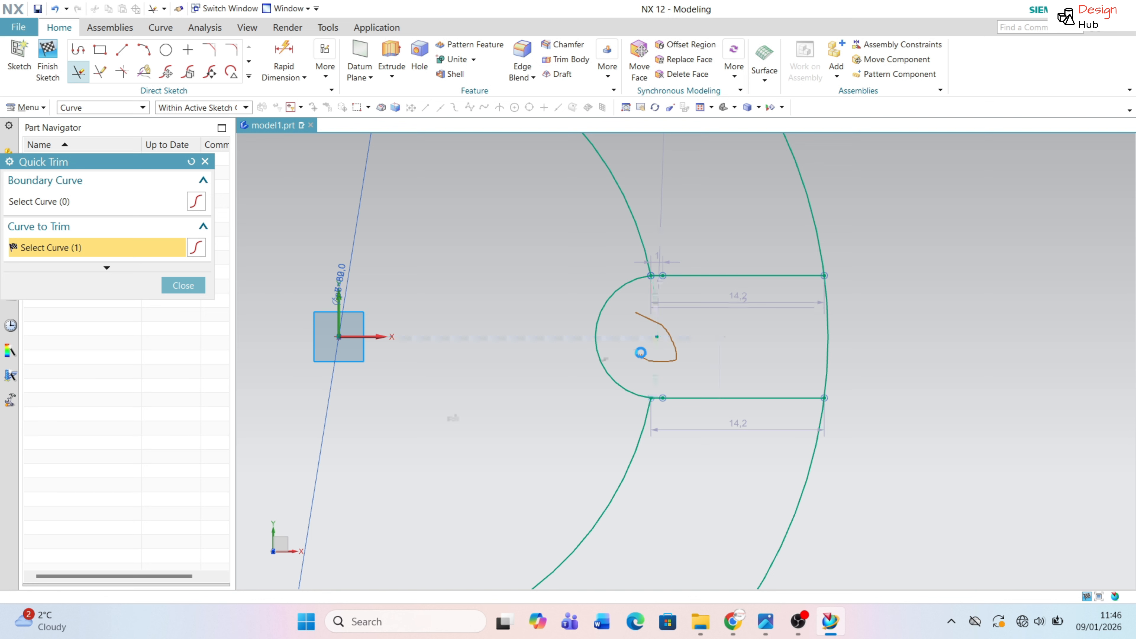
pyautogui.scroll(-2, 662, 353)
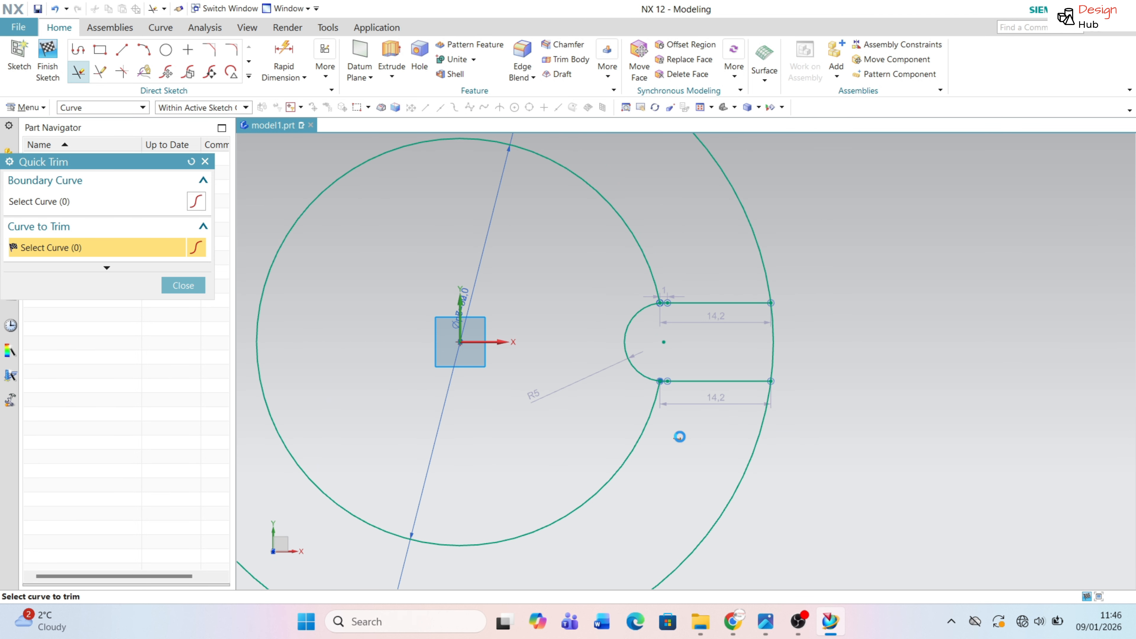
pyautogui.moveTo(721, 355)
pyautogui.mouseDown()
pyautogui.moveTo(810, 336)
pyautogui.moveTo(791, 349)
pyautogui.mouseUp()
pyautogui.click(631, 454)
pyautogui.scroll(-1, 828, 334)
pyautogui.click(183, 286)
# Pattern the three slot curves in a circular layout about the sketch origin, with count 4 and a 270° pitch angle.
pyautogui.click(249, 77)
pyautogui.click(154, 178)
pyautogui.scroll(5, 709, 343)
pyautogui.click(760, 431)
pyautogui.click(573, 336)
pyautogui.click(677, 241)
pyautogui.scroll(-5, 678, 247)
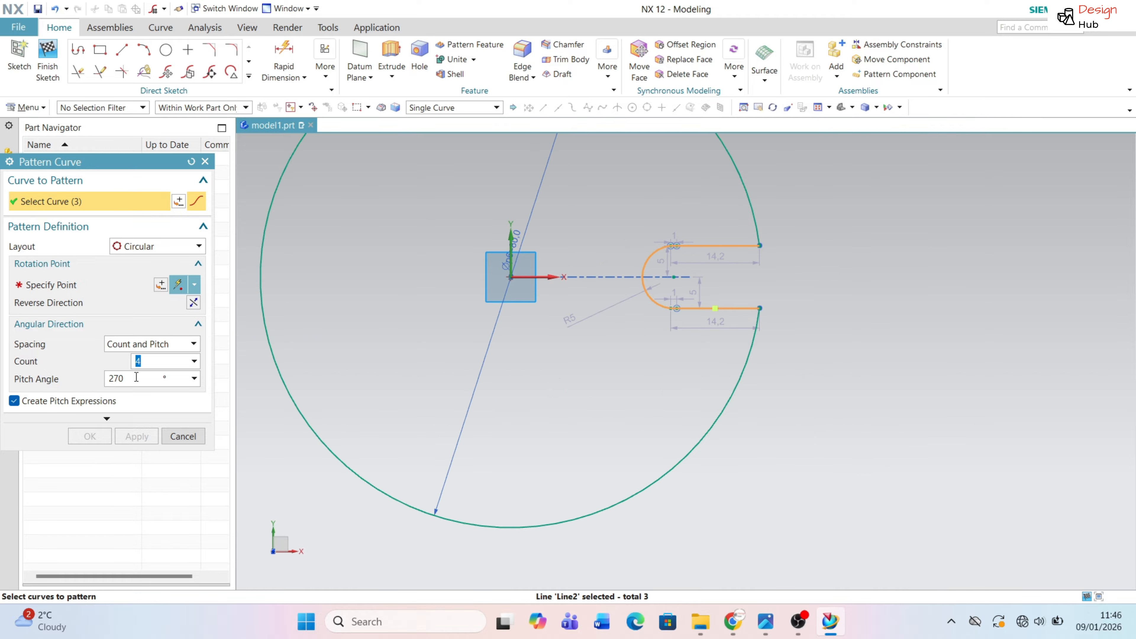
pyautogui.click(71, 284)
pyautogui.click(510, 277)
pyautogui.scroll(-3, 733, 407)
pyautogui.click(89, 436)
# Trim the 80 mm circle's arcs across the mouths of the three patterned slots.
pyautogui.click(78, 71)
pyautogui.moveTo(617, 192); pyautogui.dragTo(622, 233)
pyautogui.scroll(1, 496, 350)
pyautogui.moveTo(443, 340); pyautogui.dragTo(514, 326)
pyautogui.scroll(3, 554, 309)
pyautogui.scroll(-4, 676, 510)
pyautogui.moveTo(680, 510); pyautogui.dragTo(674, 420)
pyautogui.scroll(3, 664, 437)
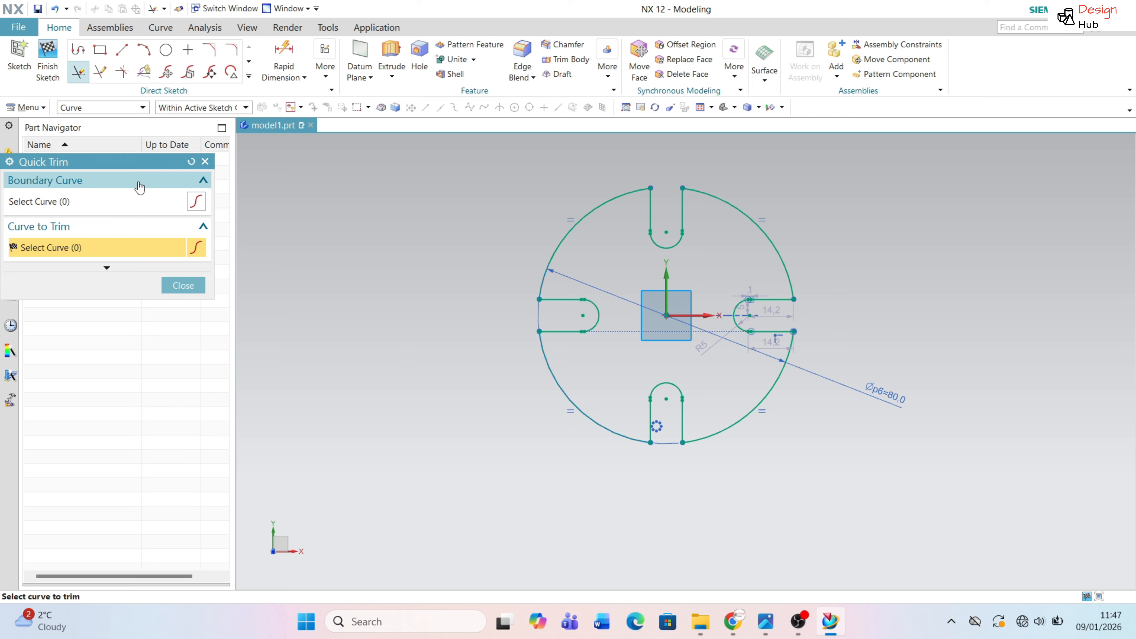
pyautogui.click(183, 286)
# Extrude the slotted disc profile with a start distance of 16 mm and an end distance of 0 mm.
pyautogui.moveTo(505, 396)
pyautogui.mouseDown(button='middle')
pyautogui.moveTo(479, 349)
pyautogui.moveTo(472, 369)
pyautogui.moveTo(493, 358)
pyautogui.mouseUp(button='middle')
pyautogui.scroll(8, 609, 375)
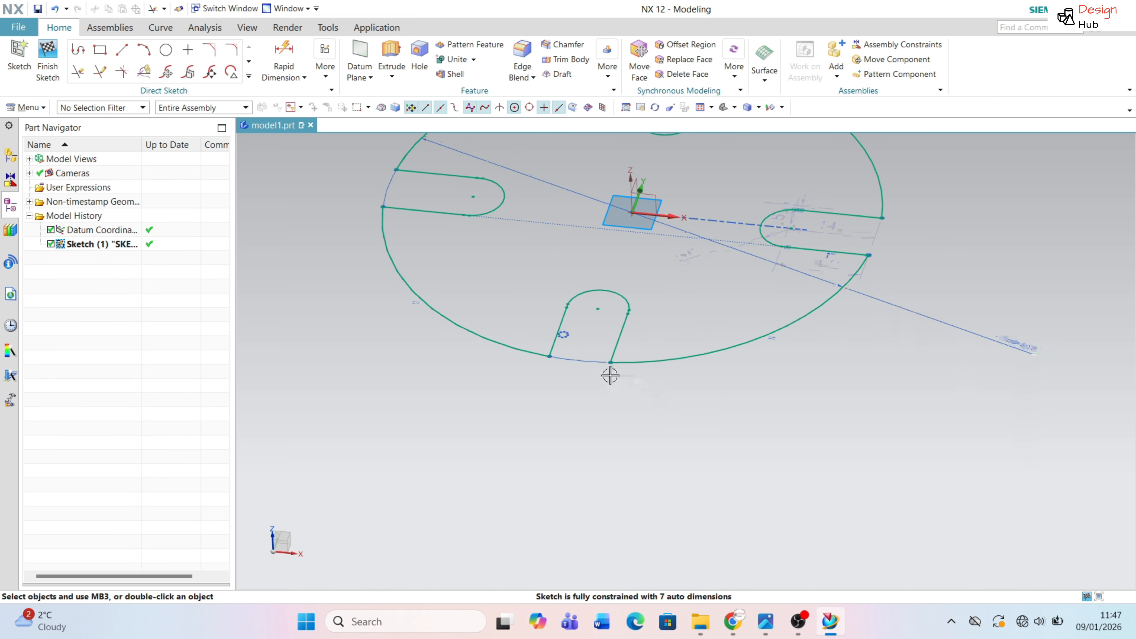
pyautogui.scroll(-8, 585, 372)
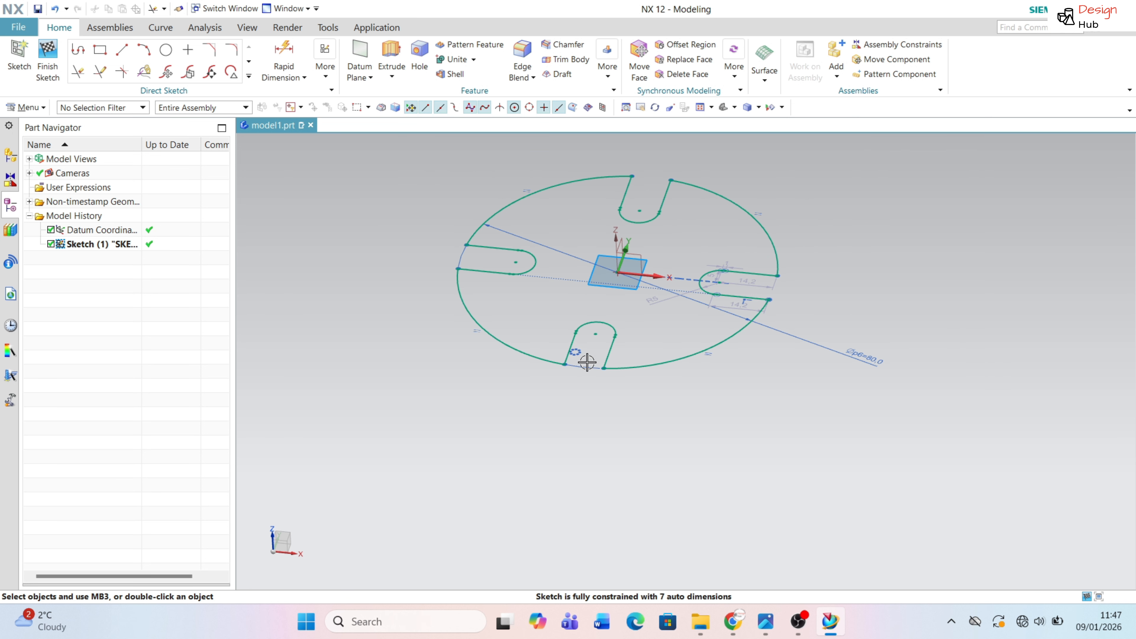
pyautogui.click(392, 58)
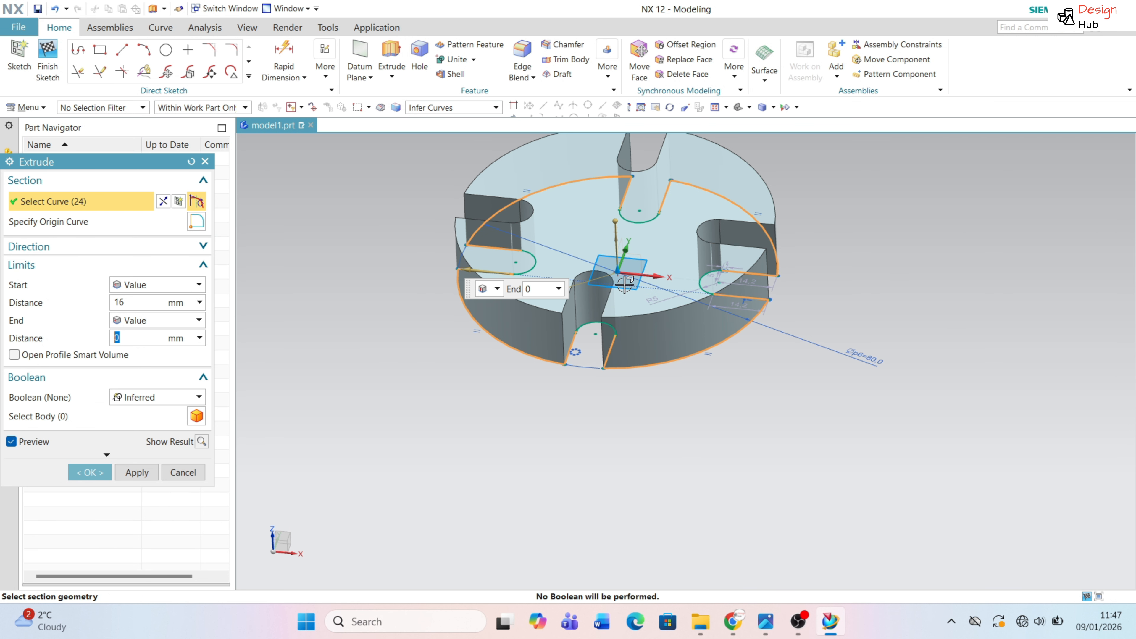
pyautogui.click(90, 472)
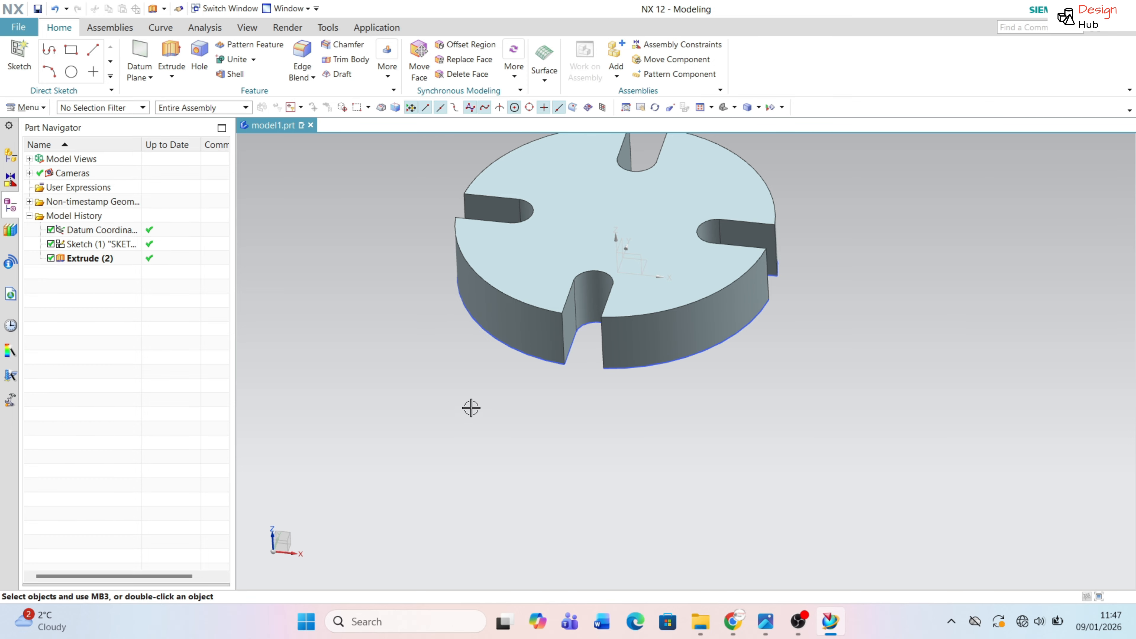
pyautogui.scroll(-2, 471, 411)
pyautogui.moveTo(471, 412); pyautogui.dragTo(459, 436, button='middle')
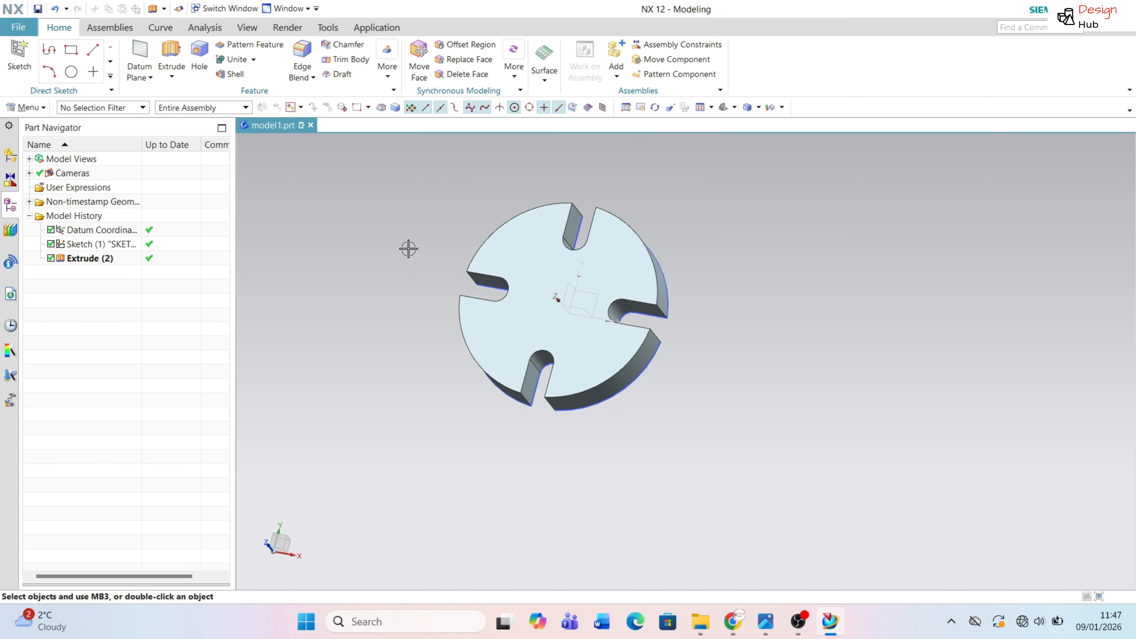
# Hide the sketch of the slotted disc profile so only the extruded disc is displayed.
pyautogui.scroll(4, 413, 251)
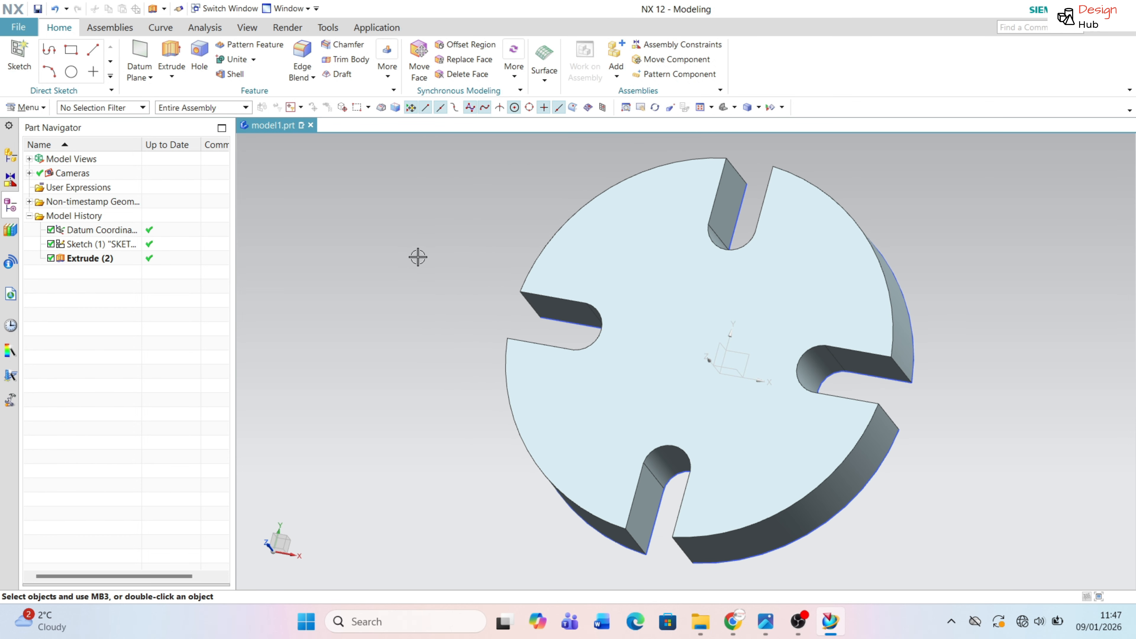
pyautogui.rightClick(102, 245)
pyautogui.click(129, 269)
pyautogui.scroll(-3, 681, 317)
pyautogui.moveTo(681, 317)
pyautogui.mouseDown(button='middle')
pyautogui.moveTo(654, 334)
pyautogui.moveTo(516, 360)
pyautogui.moveTo(530, 350)
pyautogui.moveTo(550, 385)
pyautogui.mouseUp(button='middle')
pyautogui.scroll(1, 735, 325)
pyautogui.moveTo(735, 325); pyautogui.dragTo(753, 327, button='middle')
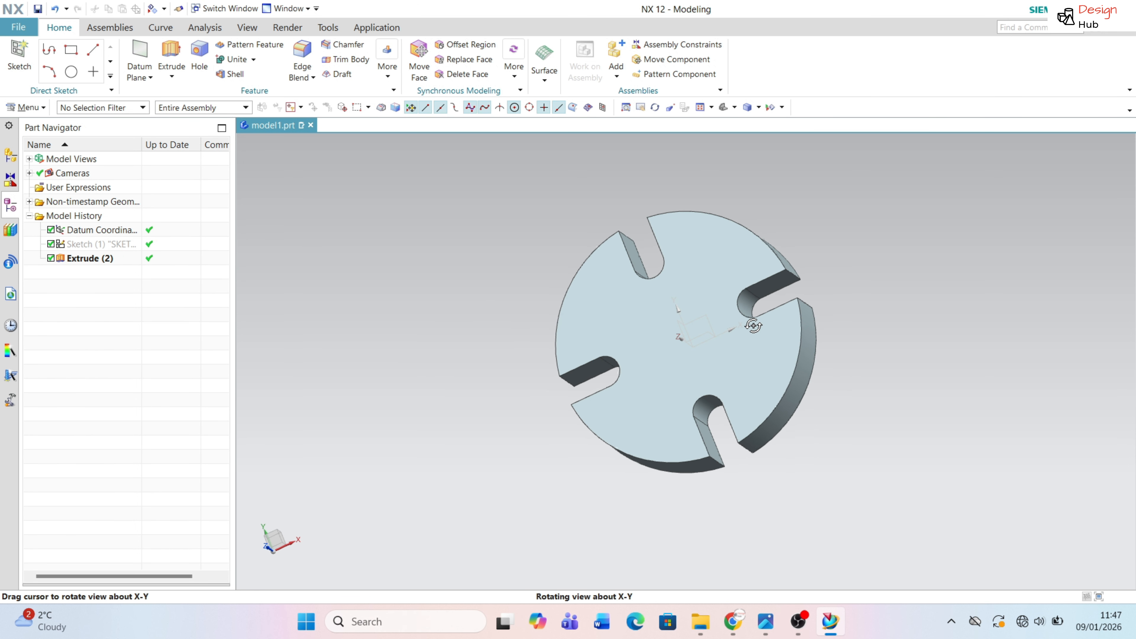
pyautogui.hotkey('alt', 'Tab')
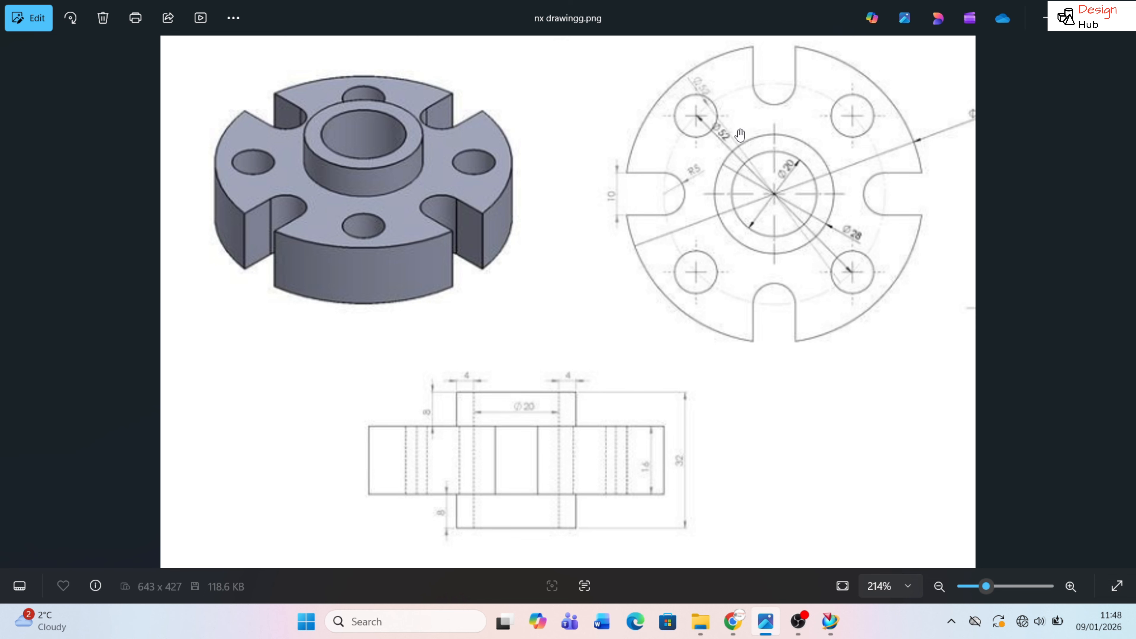
pyautogui.hotkey('alt', 'Tab')
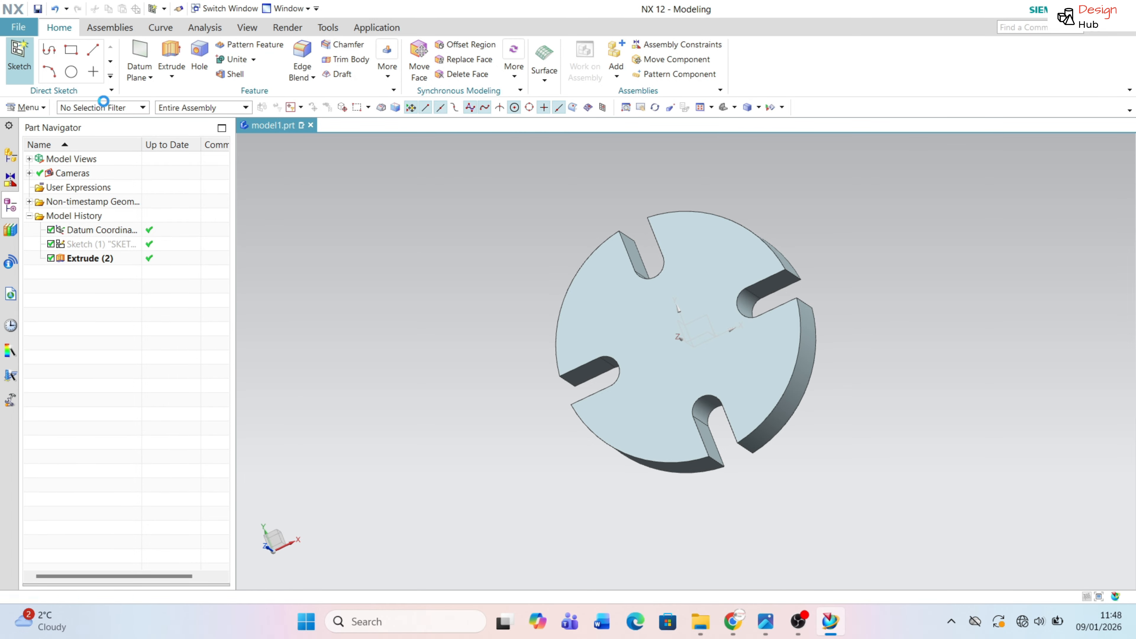
pyautogui.click(725, 281)
pyautogui.click(152, 331)
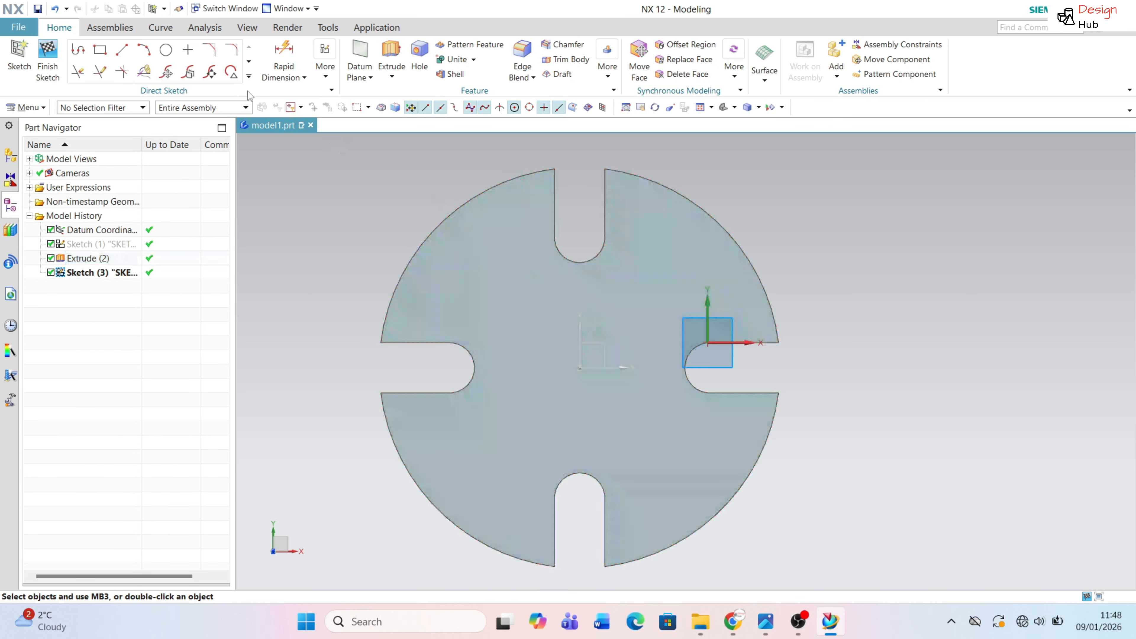
pyautogui.click(166, 50)
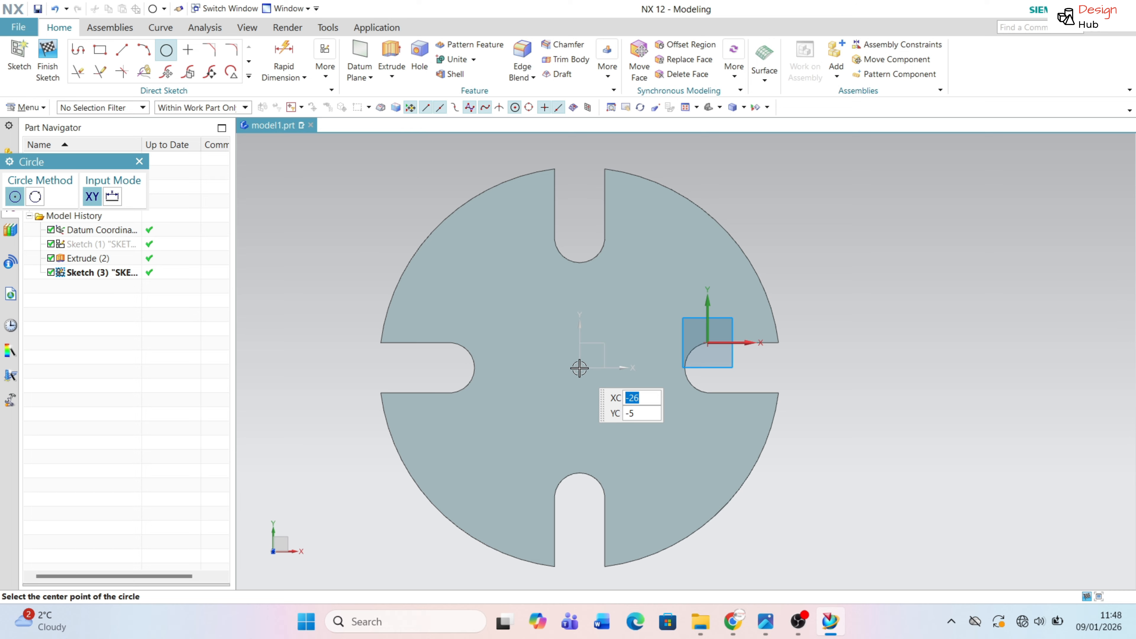
pyautogui.press('Escape')
pyautogui.click(48, 58)
# Start a new sketch on the disc's face with its origin at the disc's centre and draw a 52 mm diameter circle there.
pyautogui.click(19, 54)
pyautogui.click(580, 367)
pyautogui.scroll(2, 569, 391)
pyautogui.click(166, 50)
pyautogui.click(586, 355)
pyautogui.write('52')
pyautogui.press('Return')
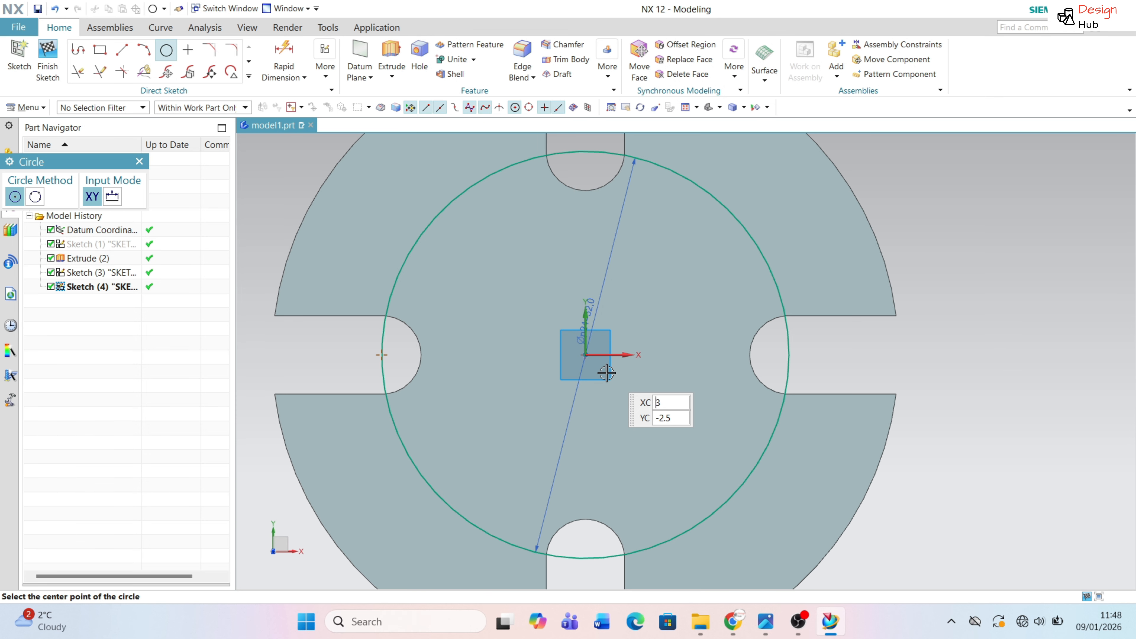
# Draw a 50 mm line at 45° and a horizontal line about 30 mm long, both starting at the disc's centre.
pyautogui.click(120, 50)
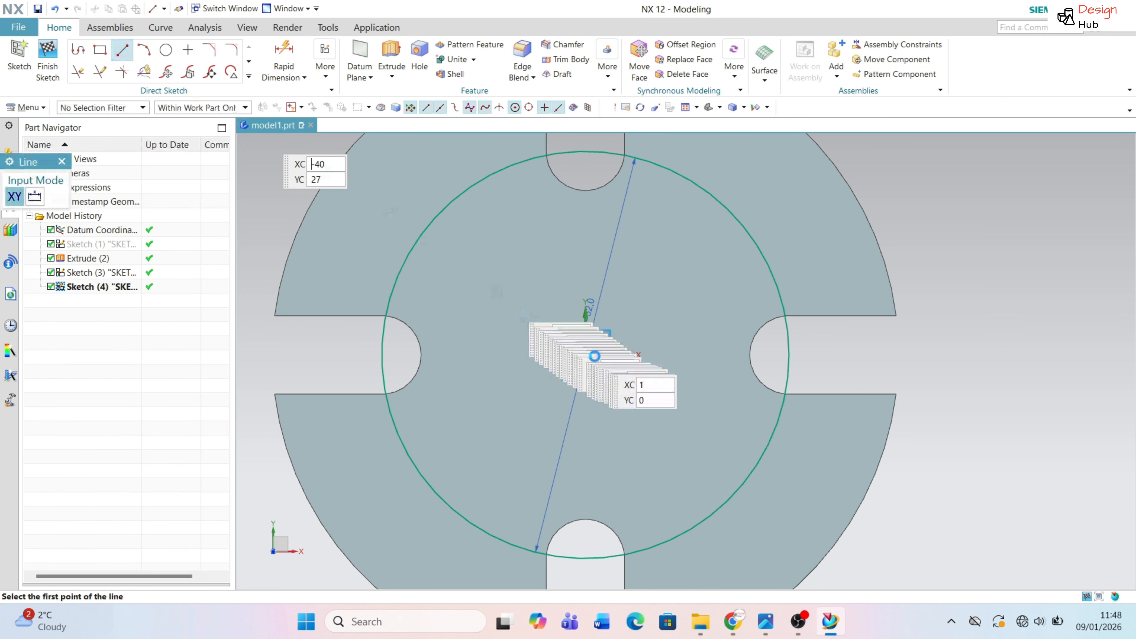
pyautogui.click(586, 355)
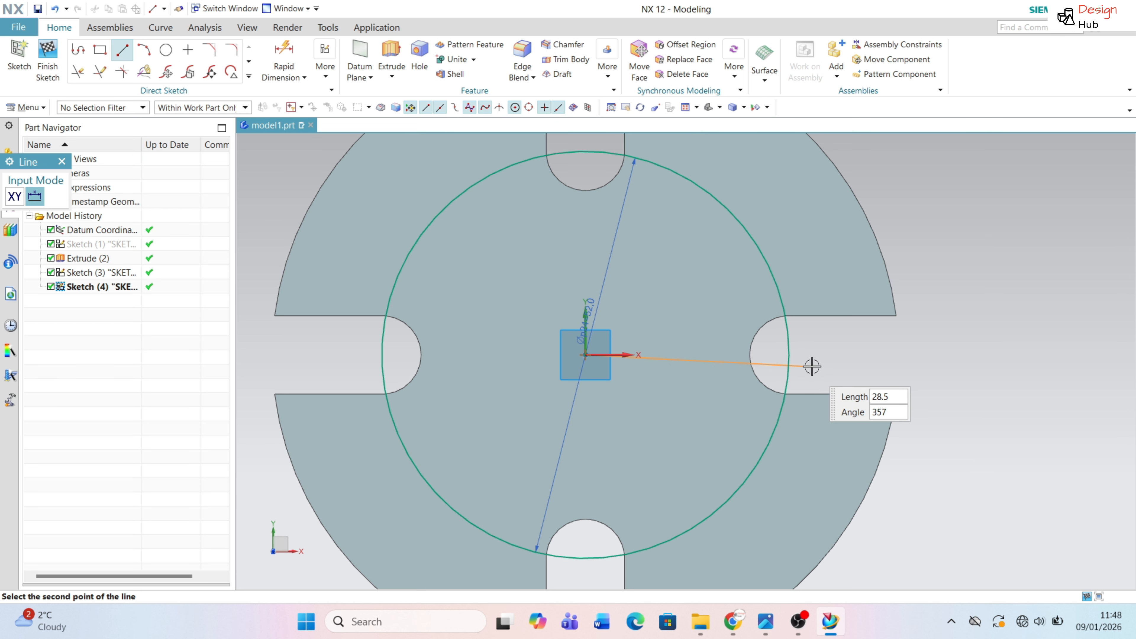
pyautogui.write('50')
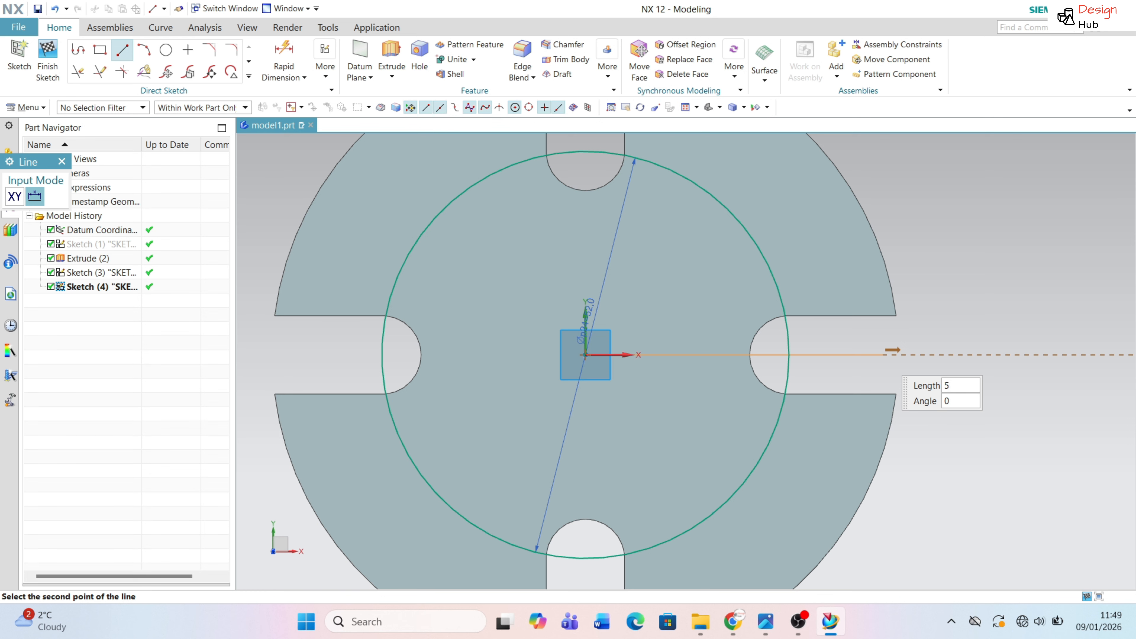
pyautogui.press('Tab')
pyautogui.write('45')
pyautogui.press('Return')
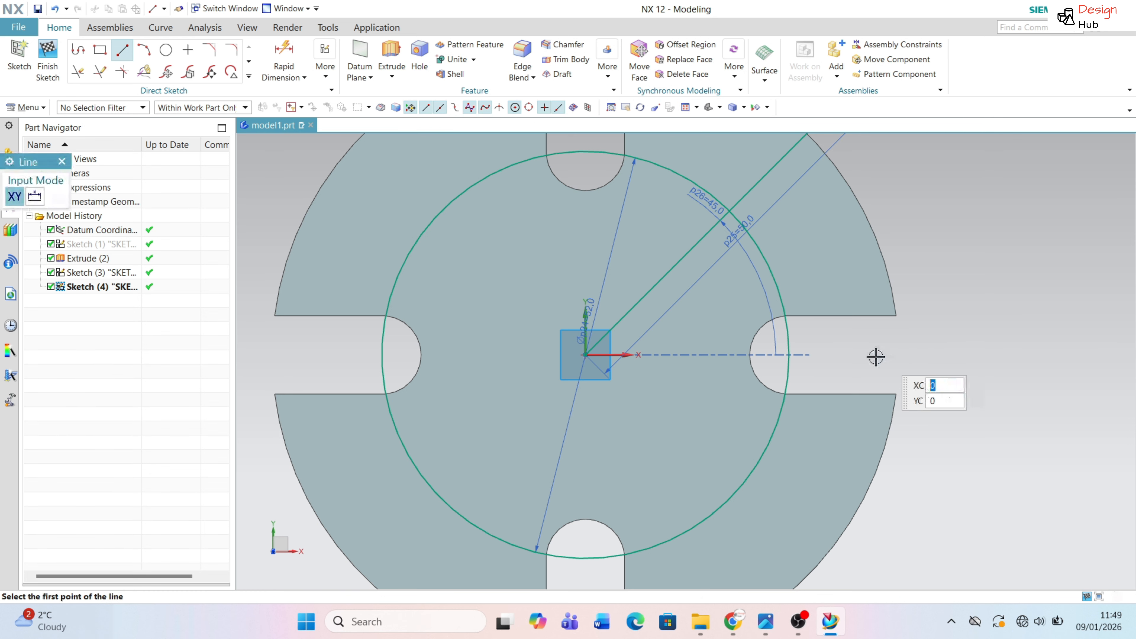
pyautogui.click(585, 354)
pyautogui.click(824, 355)
# Trim away the 52 mm circle and the part of the 45° line outside it.
pyautogui.click(78, 72)
pyautogui.click(635, 157)
pyautogui.scroll(2, 837, 136)
pyautogui.moveTo(643, 185); pyautogui.dragTo(725, 237)
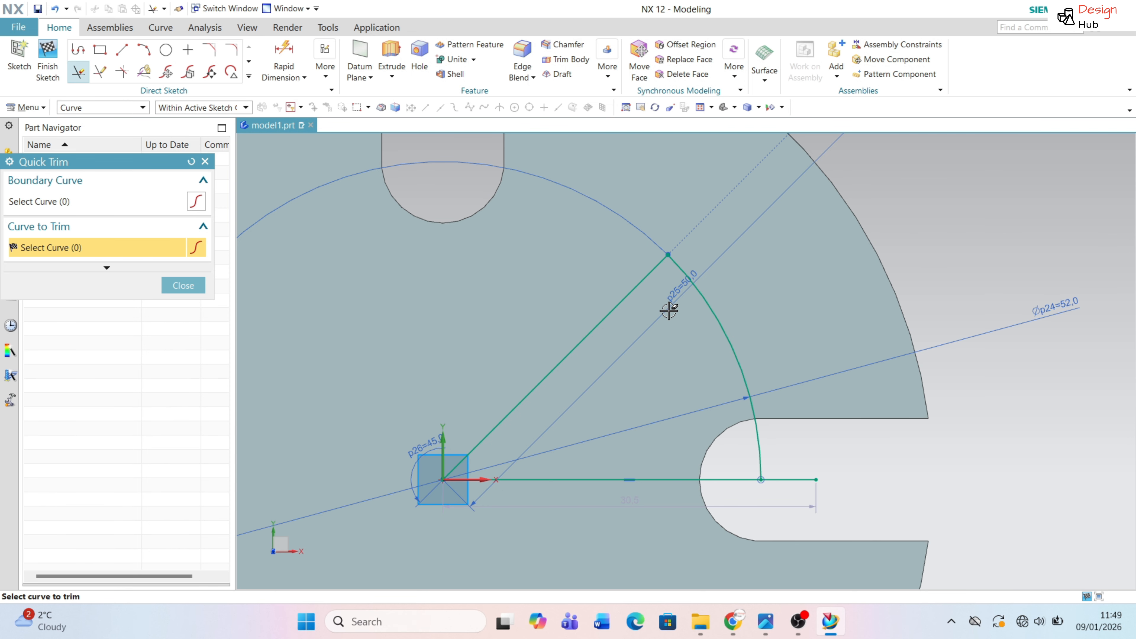
pyautogui.scroll(1, 669, 311)
pyautogui.moveTo(691, 308); pyautogui.dragTo(722, 298)
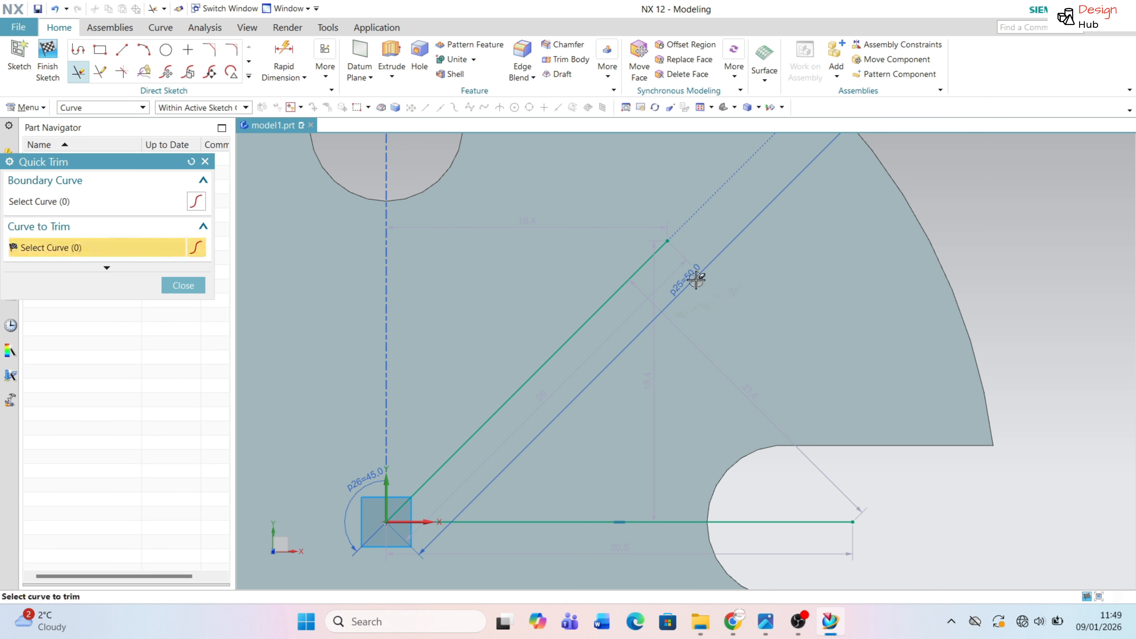
# Check the hole layout in the reference drawing, then draw a 10 mm diameter circle at the outer end of the 45° line in NX.
pyautogui.click(766, 622)
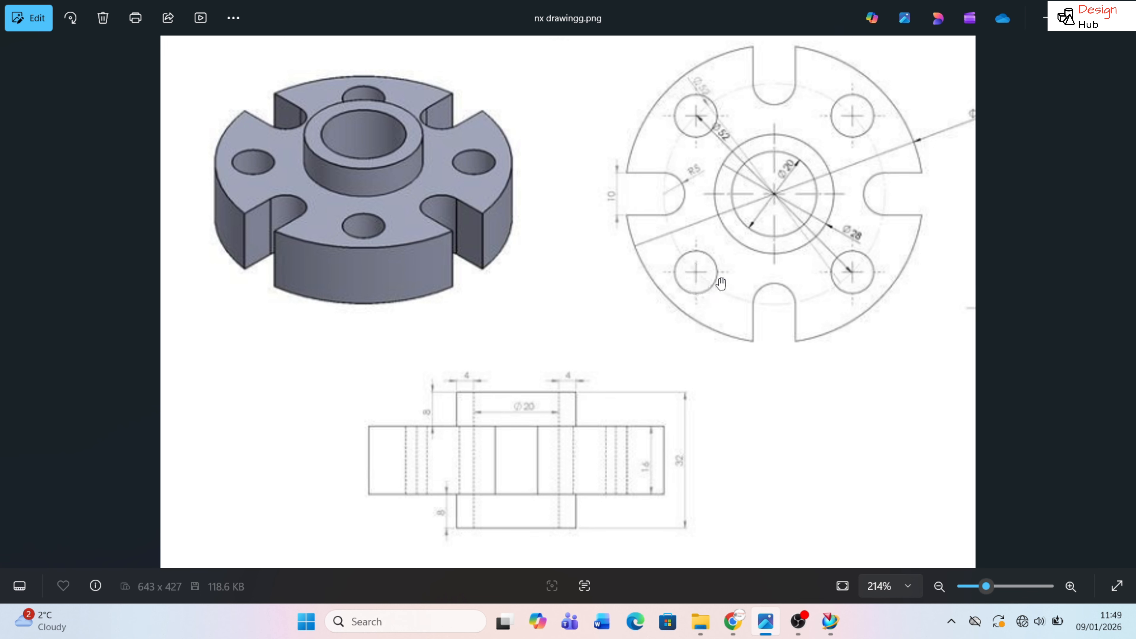
pyautogui.click(830, 622)
pyautogui.click(166, 50)
pyautogui.click(667, 240)
pyautogui.write('10')
pyautogui.press('Return')
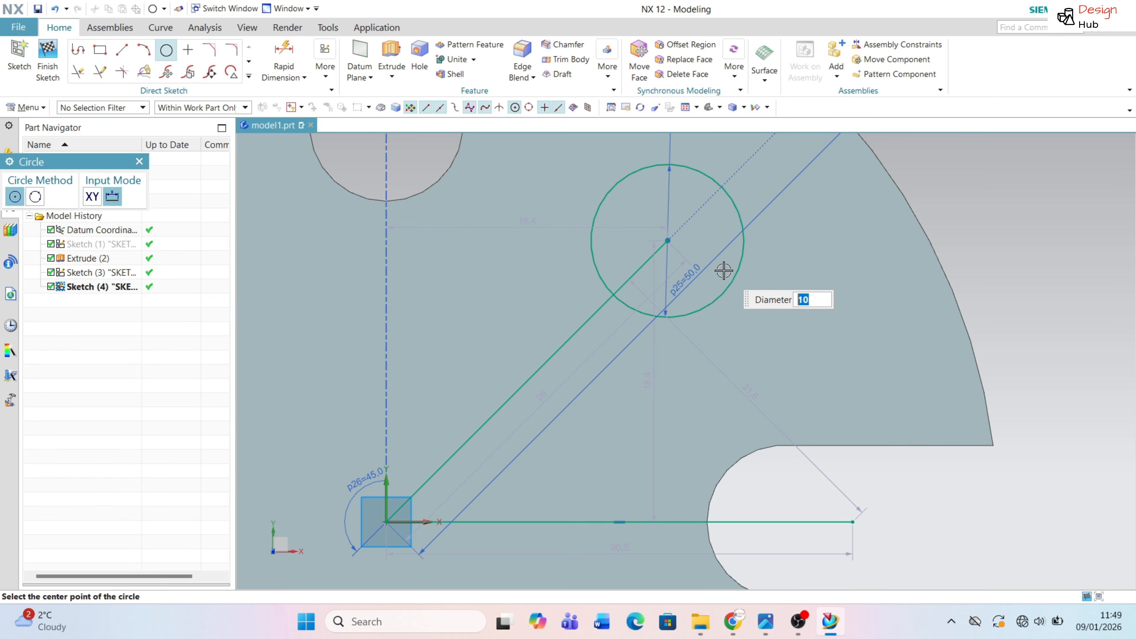
pyautogui.press('Escape')
pyautogui.scroll(-2, 650, 290)
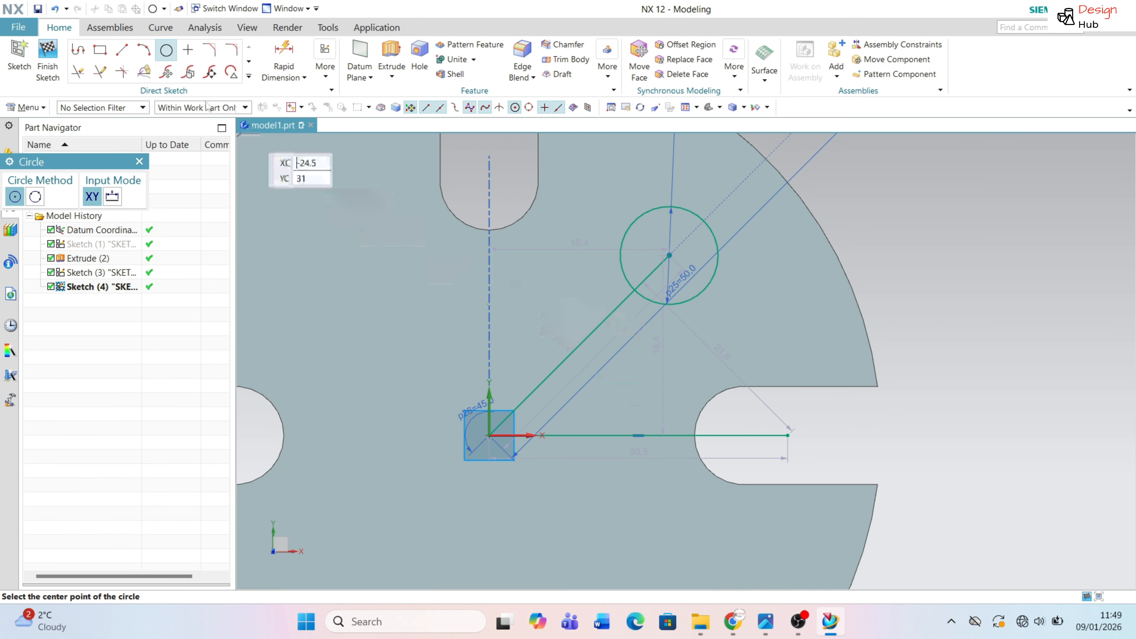
# Trim the 45° and horizontal construction lines away, leaving the 10 mm circle.
pyautogui.click(77, 73)
pyautogui.moveTo(562, 284); pyautogui.dragTo(599, 440)
pyautogui.scroll(-2, 716, 277)
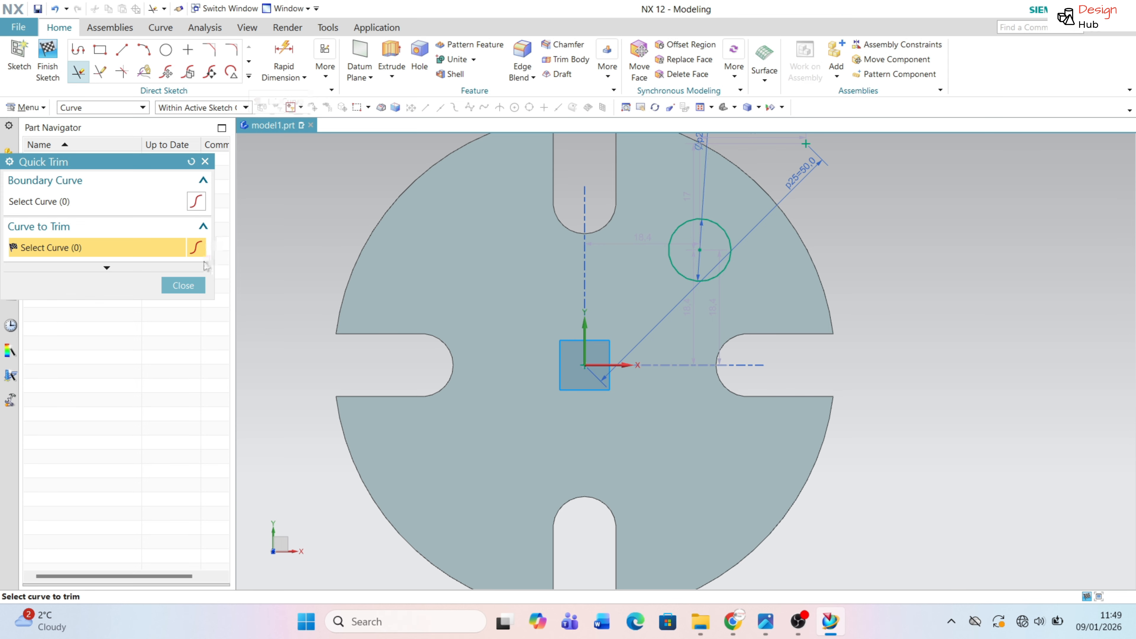
pyautogui.click(183, 285)
pyautogui.scroll(-1, 699, 388)
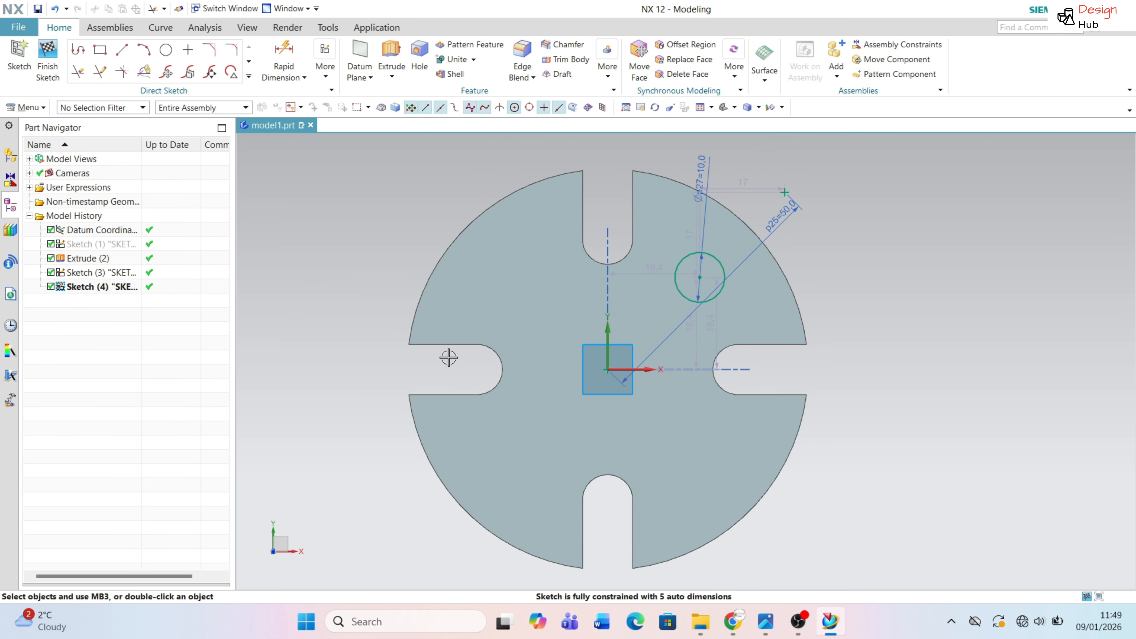
# Pattern the 10 mm circle in a circular layout about the disc's centre, with count 4 and a 270° pitch angle.
pyautogui.scroll(1, 448, 357)
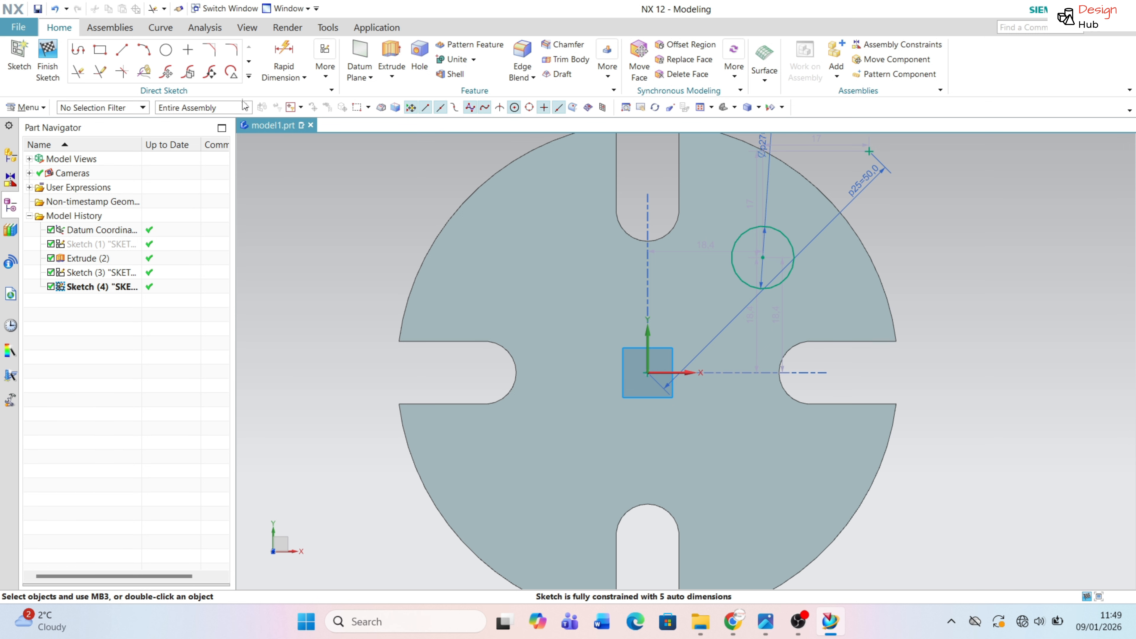
pyautogui.click(249, 76)
pyautogui.click(147, 175)
pyautogui.scroll(-2, 765, 328)
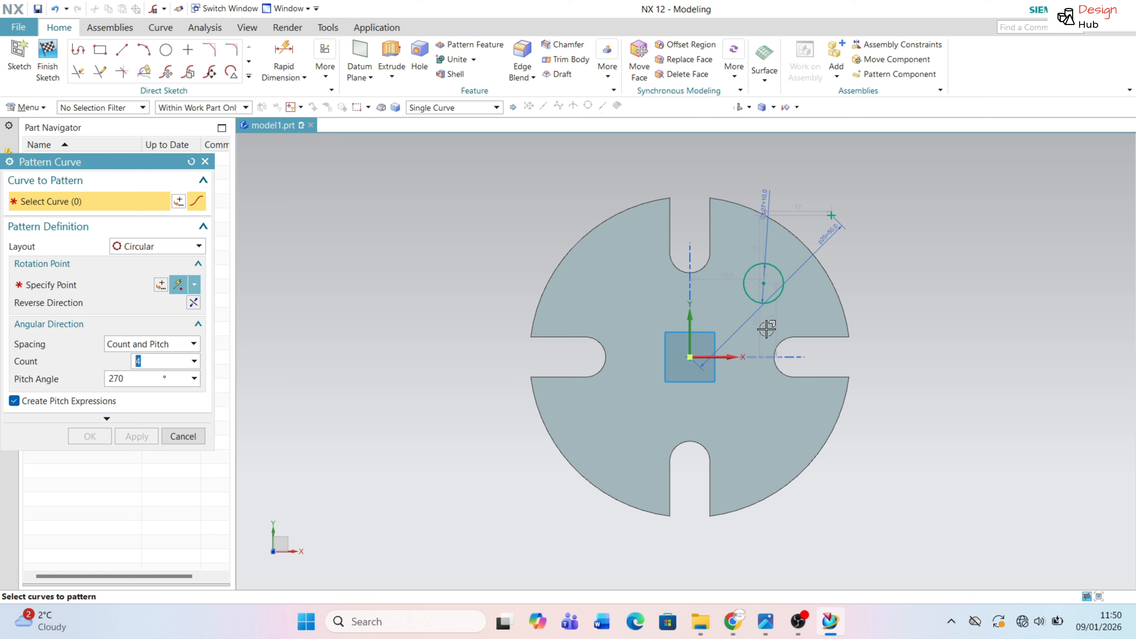
pyautogui.scroll(1, 784, 277)
pyautogui.click(784, 272)
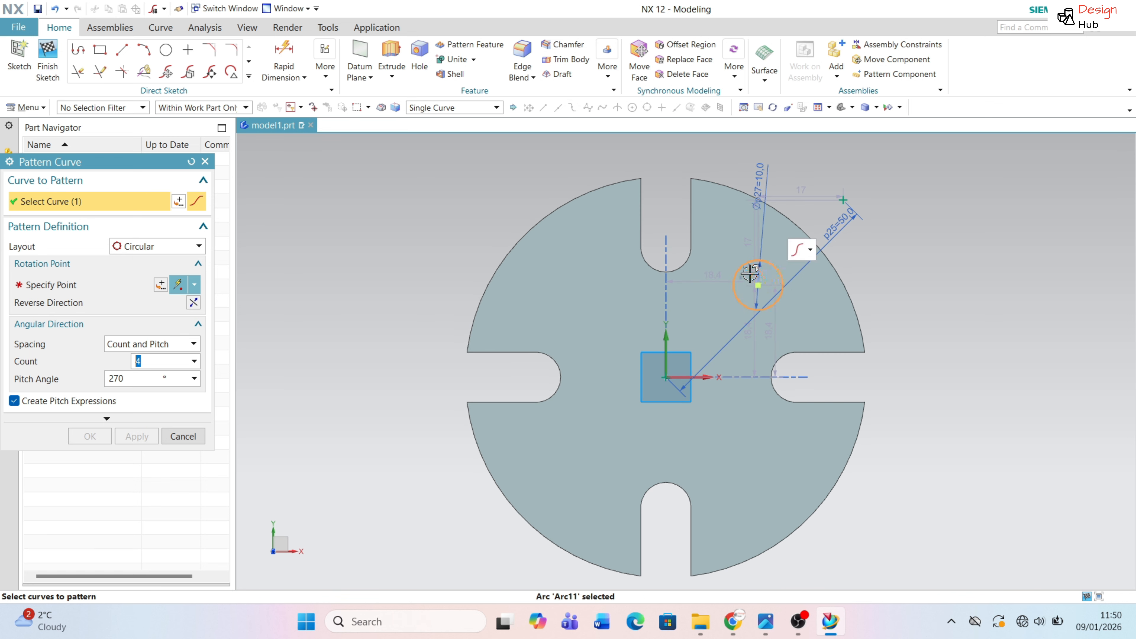
pyautogui.click(47, 286)
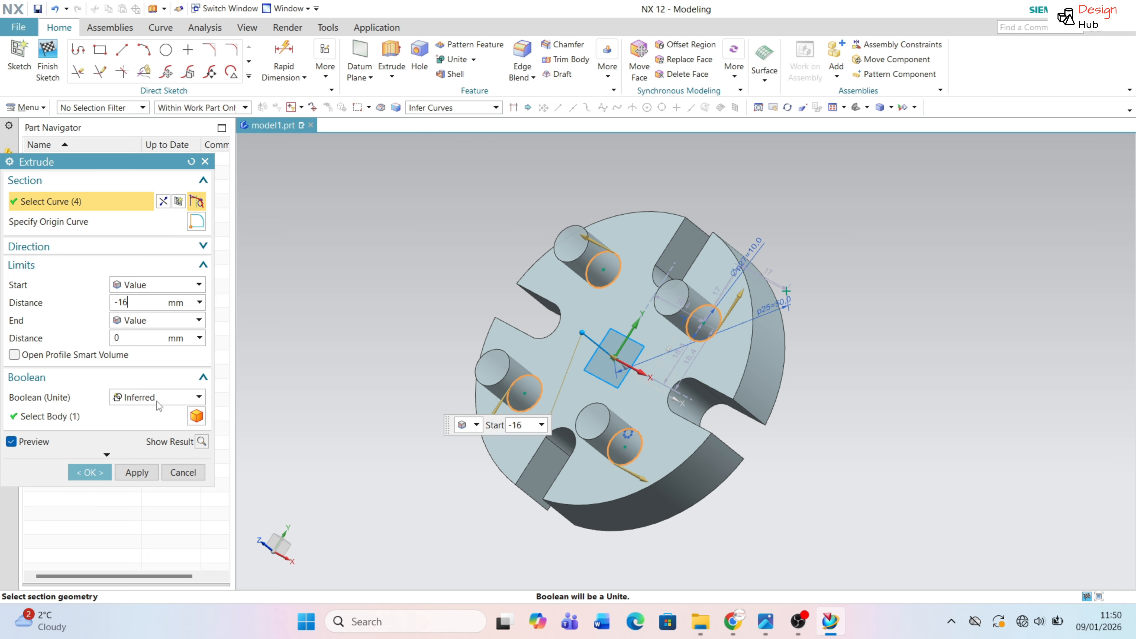
# Cut the four 10 mm holes through the disc by extruding their circles from -16 mm to 0 mm with Subtract.
pyautogui.click(156, 397)
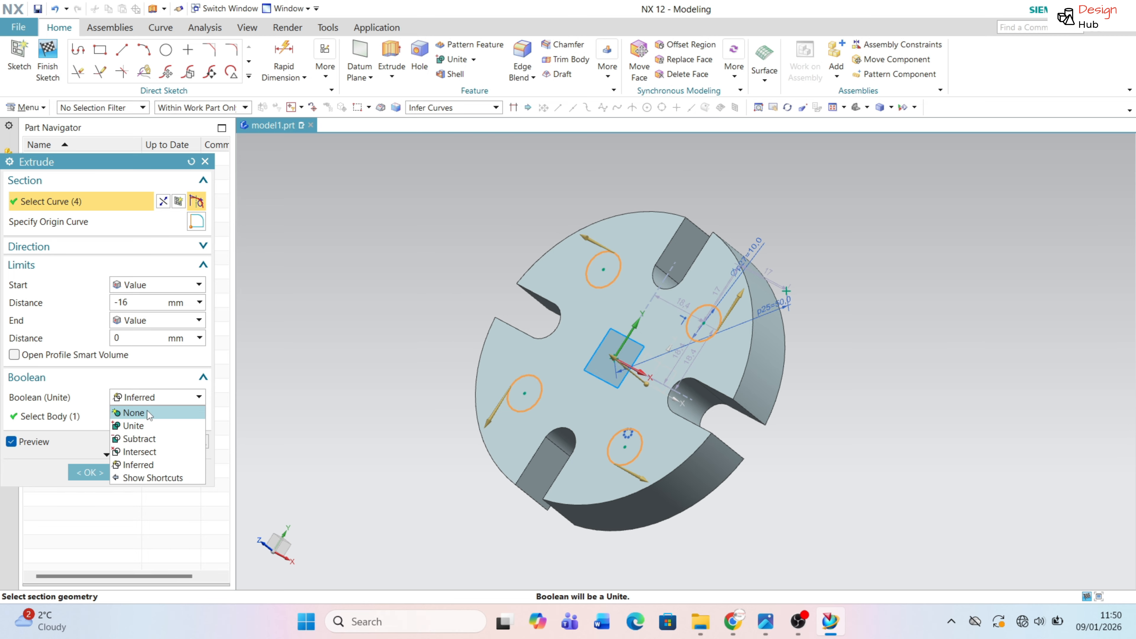
pyautogui.click(138, 440)
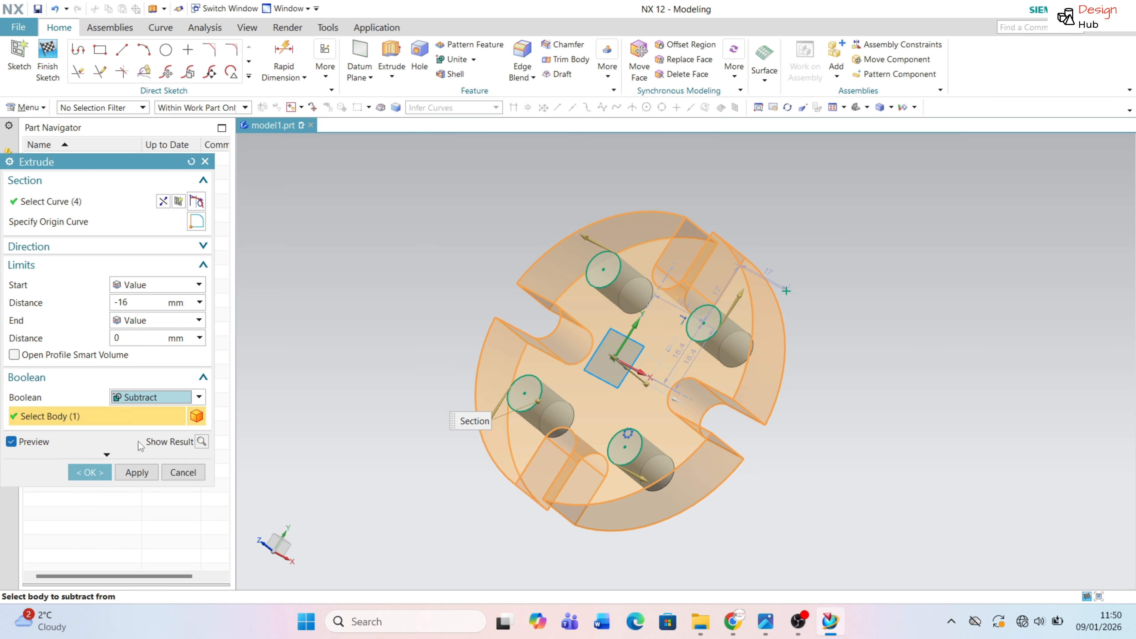
pyautogui.click(137, 473)
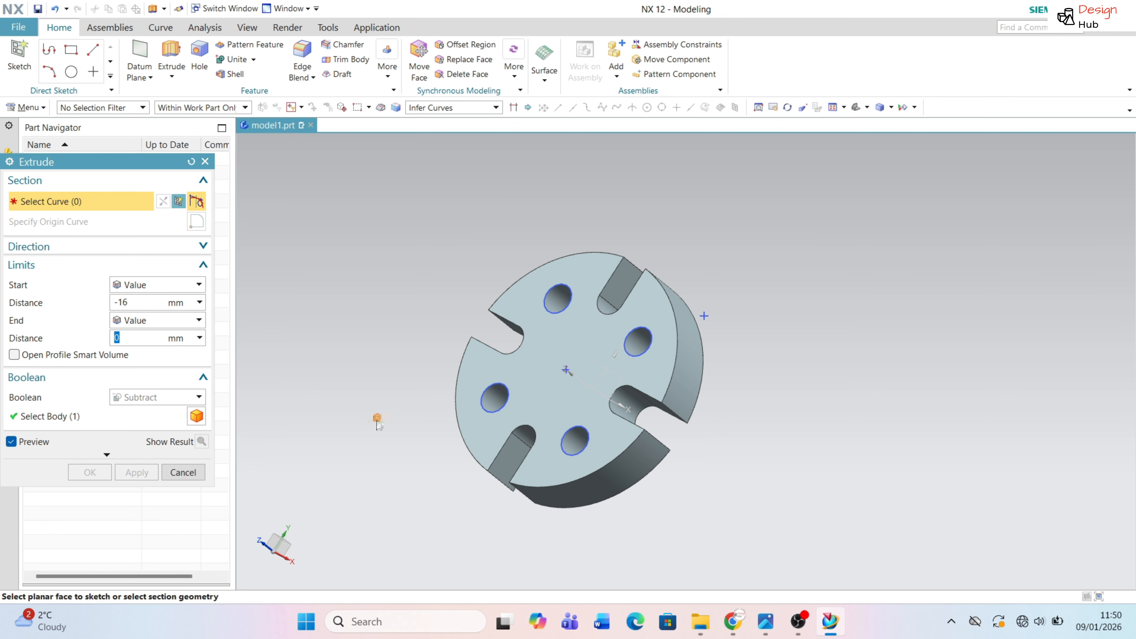
# Close the Extrude command and hide the sketch of the four holes.
pyautogui.scroll(-3, 525, 399)
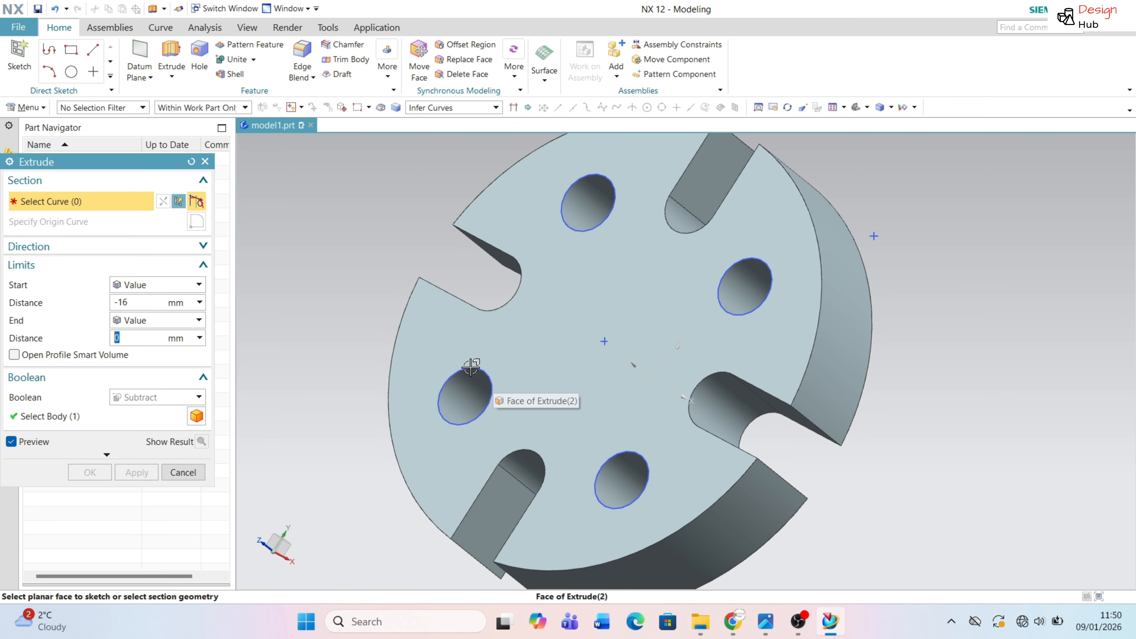
pyautogui.rightClick(469, 370)
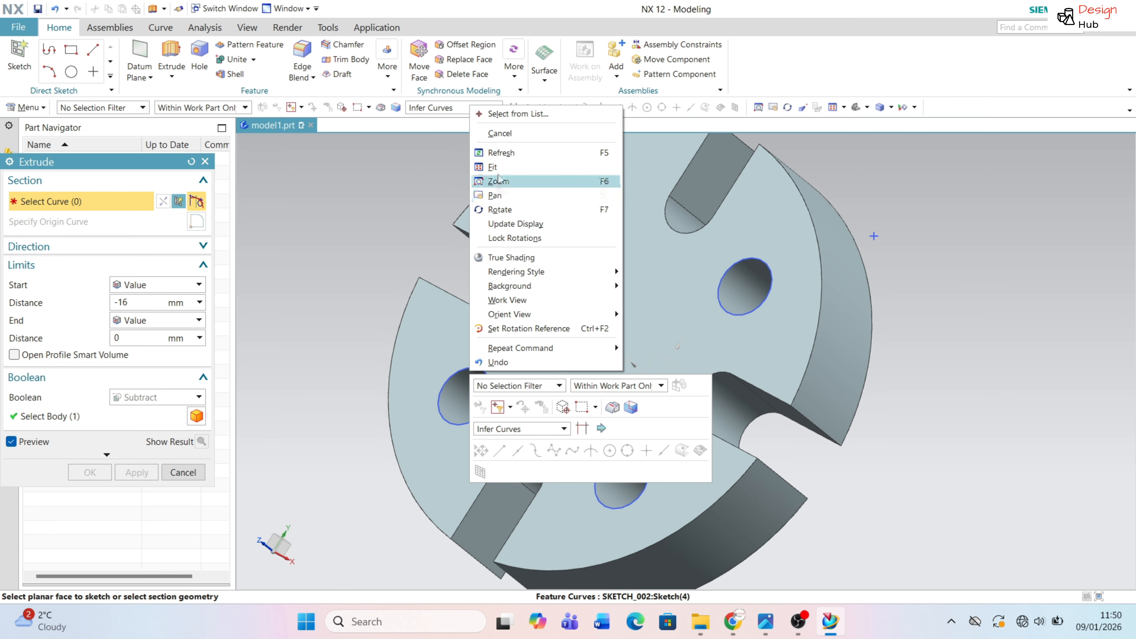
pyautogui.click(183, 472)
pyautogui.scroll(2, 662, 349)
pyautogui.moveTo(649, 286); pyautogui.dragTo(712, 268, button='middle')
# Consult the reference drawing for the hub bore, then sketch a 20 mm diameter circle at the disc's centre in NX.
pyautogui.click(765, 621)
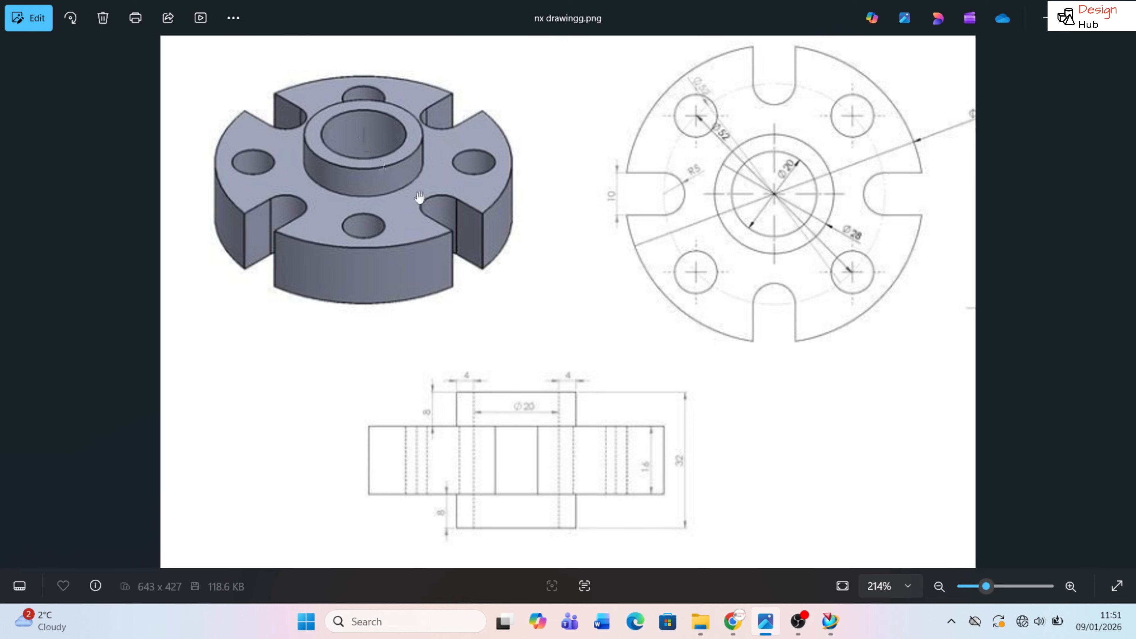
pyautogui.hotkey('alt', 'Tab')
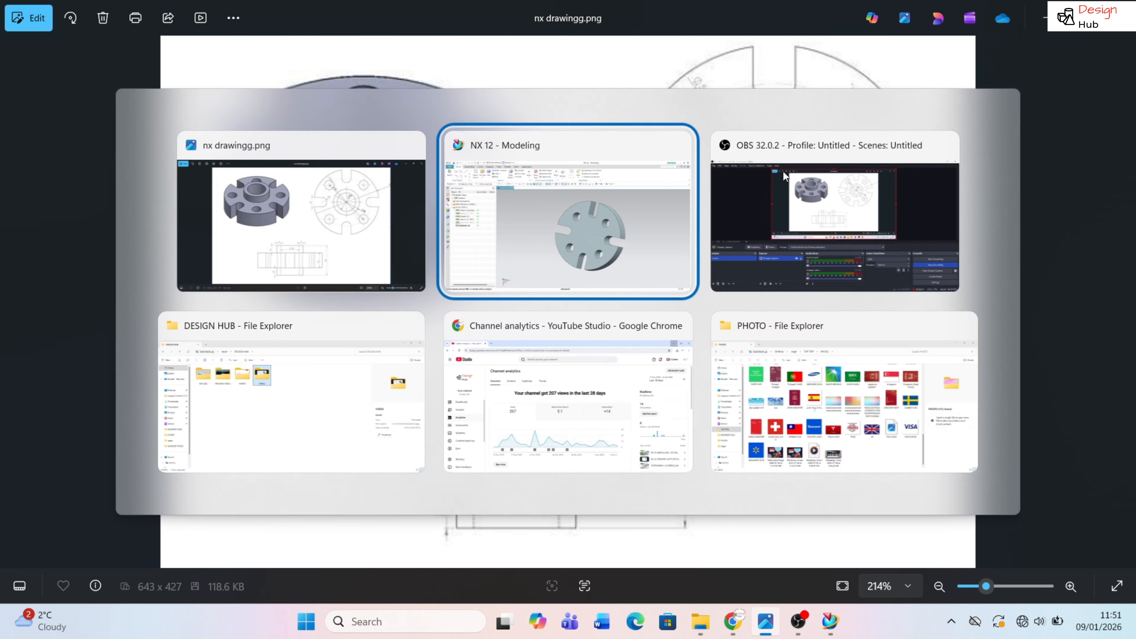
pyautogui.click(18, 53)
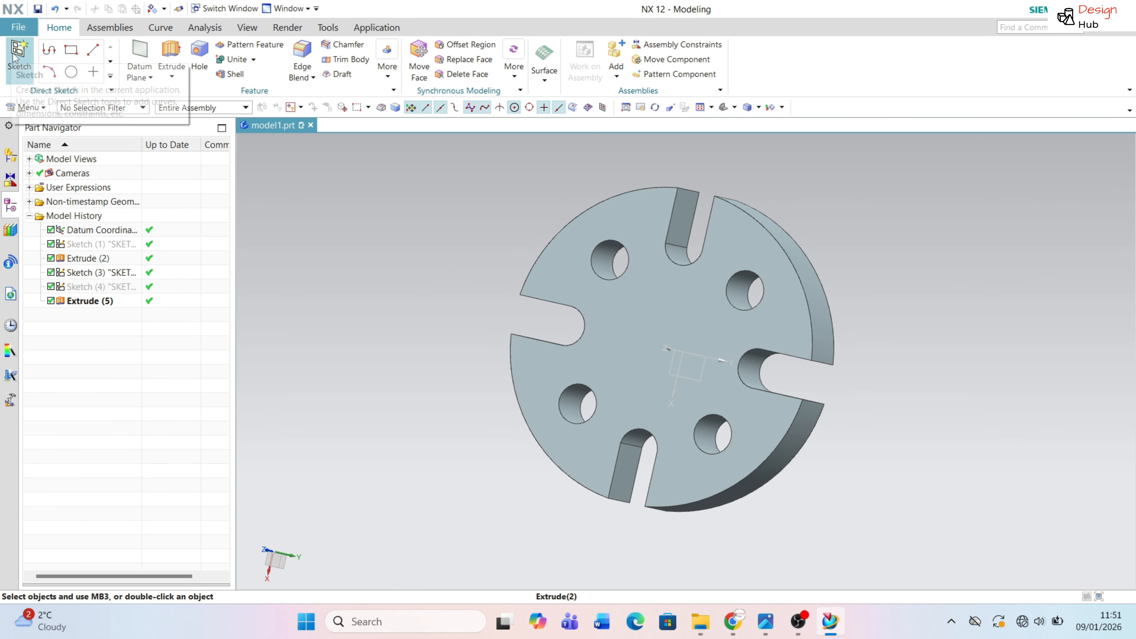
pyautogui.click(136, 328)
pyautogui.click(166, 49)
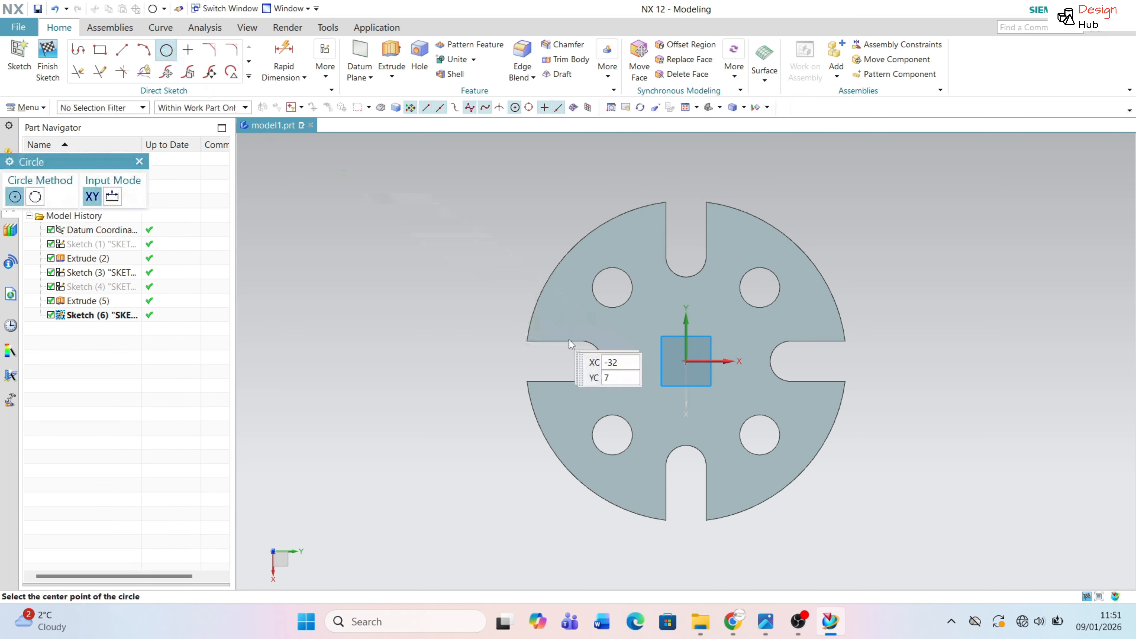
pyautogui.click(686, 361)
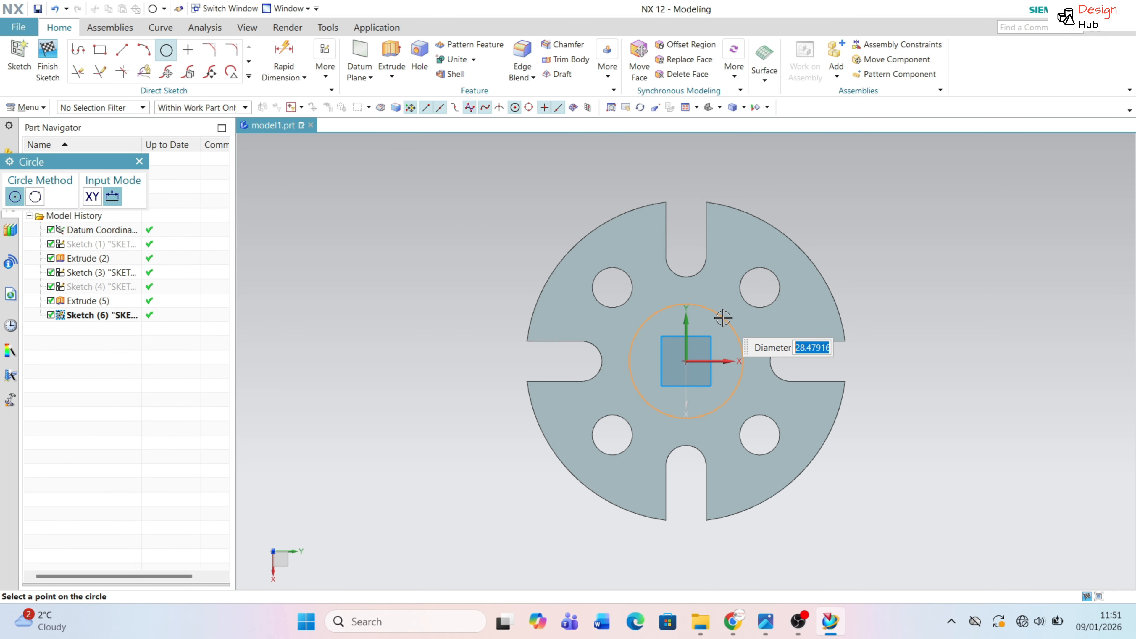
pyautogui.write('20')
pyautogui.press('Return')
# Cut the central bore by extruding the 20 mm circle from -16 mm to 0 mm with Subtract.
pyautogui.click(392, 50)
pyautogui.moveTo(908, 389)
pyautogui.mouseDown(button='middle')
pyautogui.moveTo(877, 408)
pyautogui.moveTo(886, 395)
pyautogui.mouseUp(button='middle')
pyautogui.click(137, 472)
pyautogui.moveTo(380, 457); pyautogui.dragTo(413, 434, button='middle')
pyautogui.scroll(5, 675, 322)
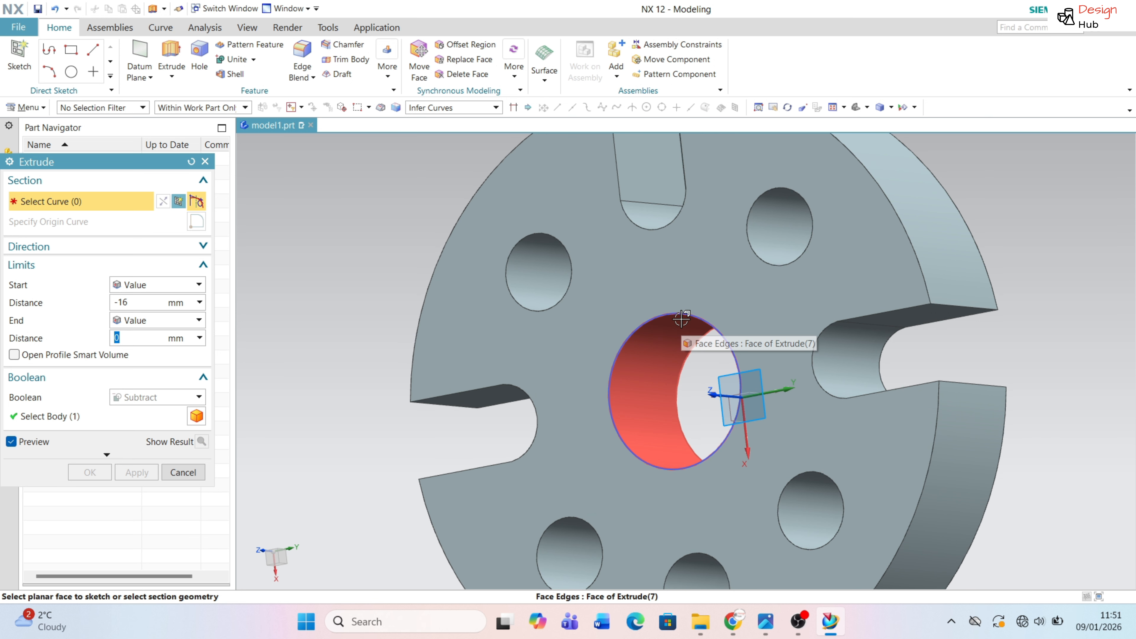
pyautogui.rightClick(655, 320)
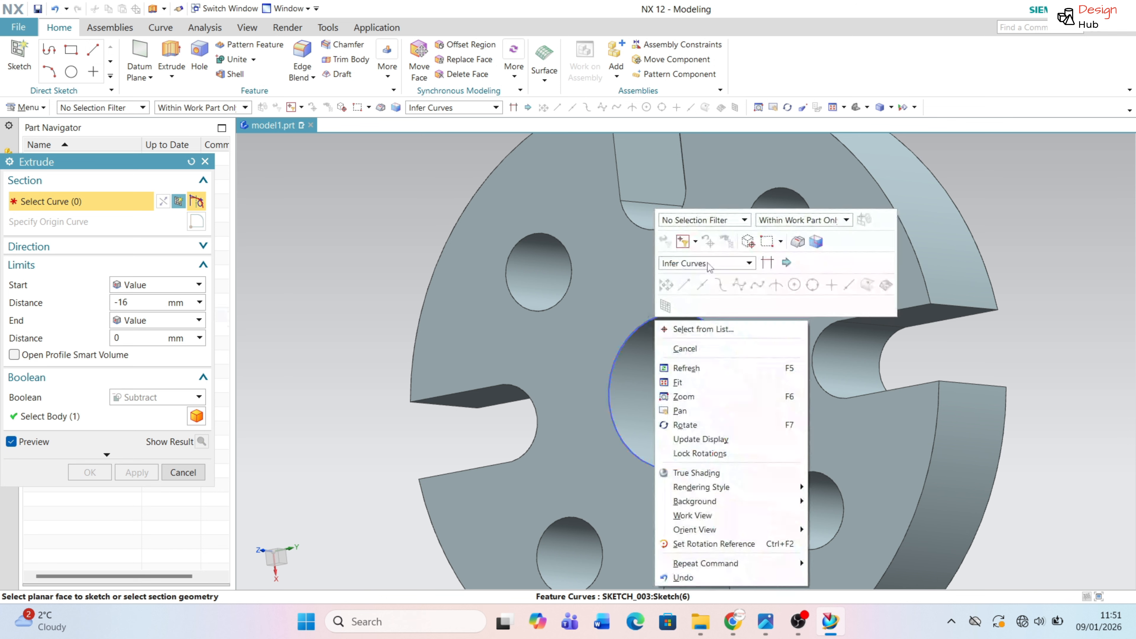
pyautogui.click(653, 348)
pyautogui.moveTo(664, 346); pyautogui.dragTo(696, 371, button='middle')
pyautogui.rightClick(694, 299)
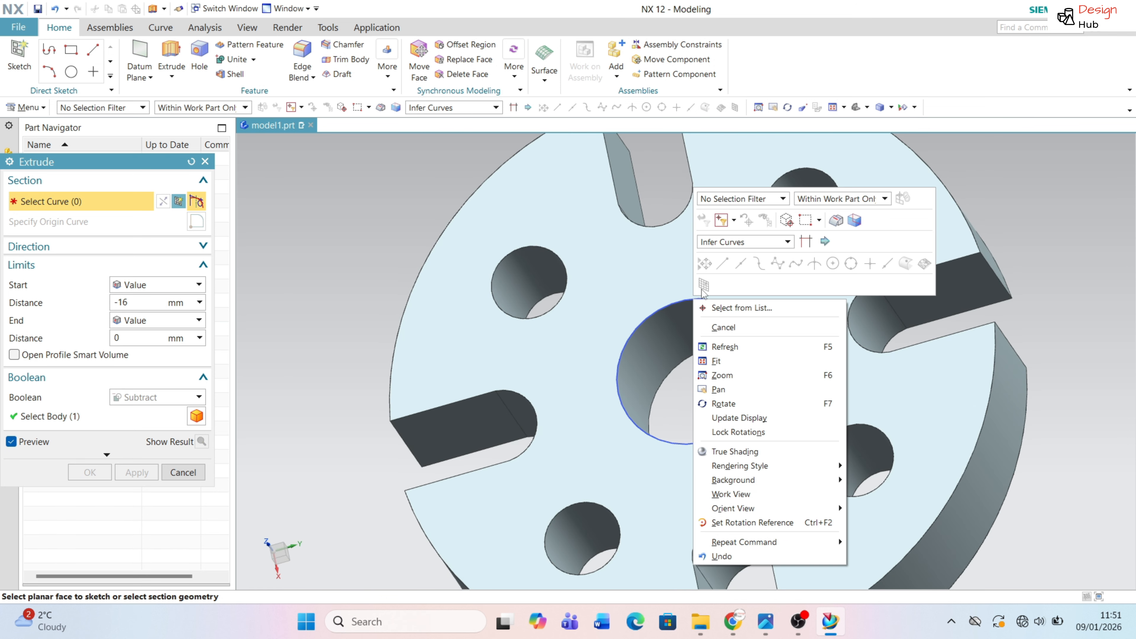
pyautogui.click(706, 327)
pyautogui.rightClick(715, 300)
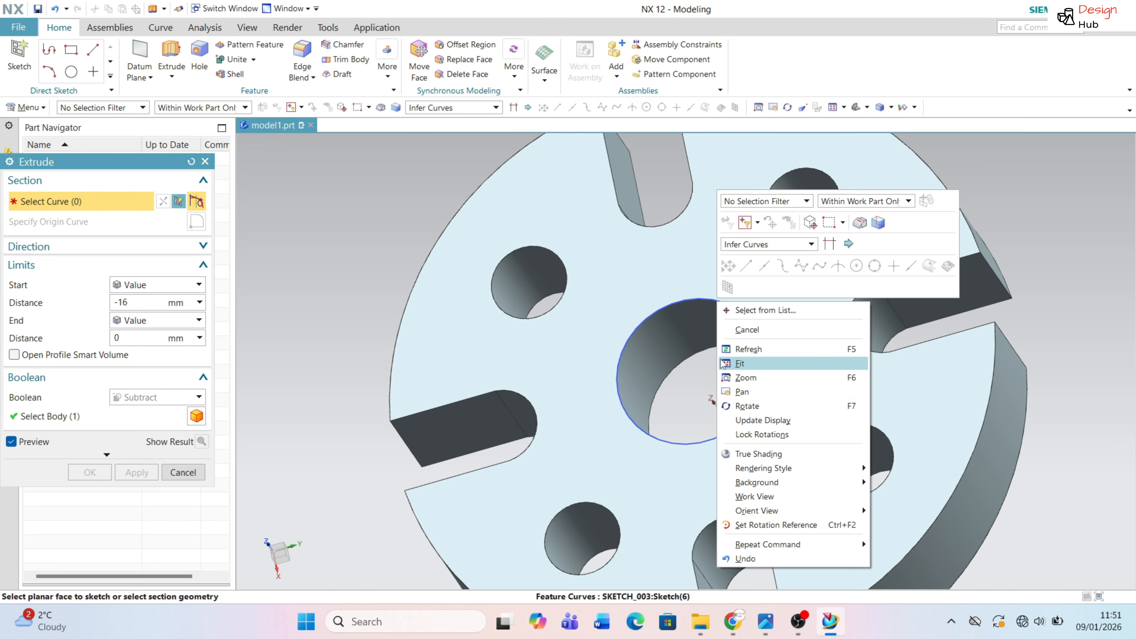
pyautogui.click(746, 363)
pyautogui.moveTo(487, 342); pyautogui.dragTo(261, 411, button='middle')
# Close the Extrude command and hide the sketch of the central bore circle.
pyautogui.click(177, 472)
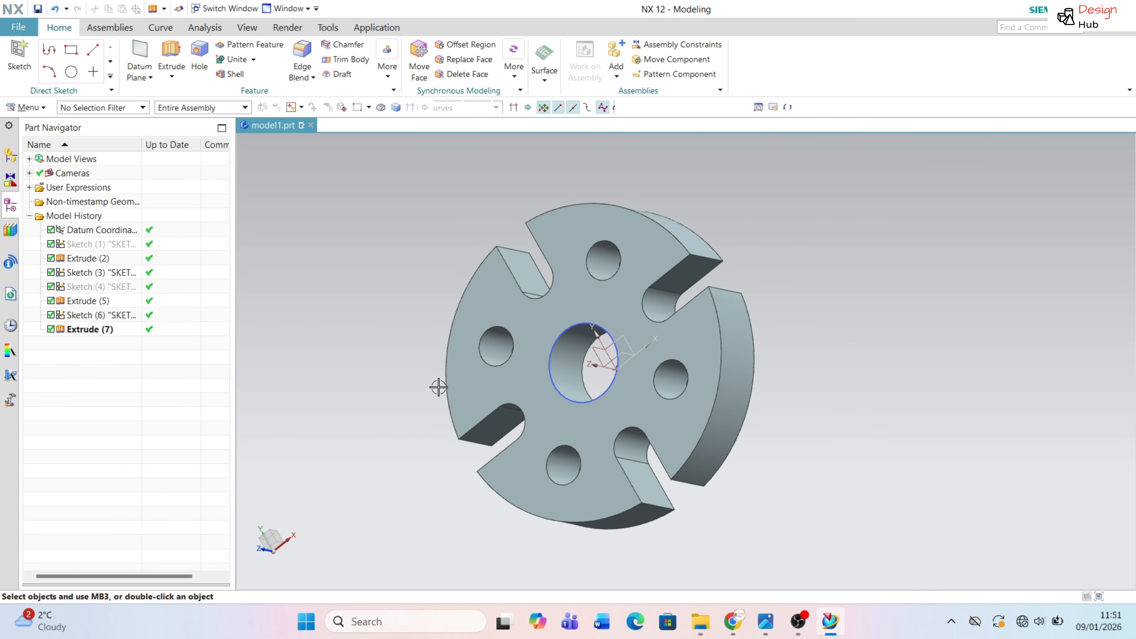
pyautogui.scroll(-2, 557, 350)
pyautogui.rightClick(557, 350)
pyautogui.click(585, 403)
pyautogui.moveTo(627, 331)
pyautogui.mouseDown(button='middle')
pyautogui.moveTo(717, 264)
pyautogui.moveTo(682, 290)
pyautogui.moveTo(616, 285)
pyautogui.moveTo(563, 261)
pyautogui.moveTo(630, 264)
pyautogui.moveTo(671, 250)
pyautogui.moveTo(699, 220)
pyautogui.mouseUp(button='middle')
pyautogui.scroll(1, 702, 286)
pyautogui.scroll(2, 698, 170)
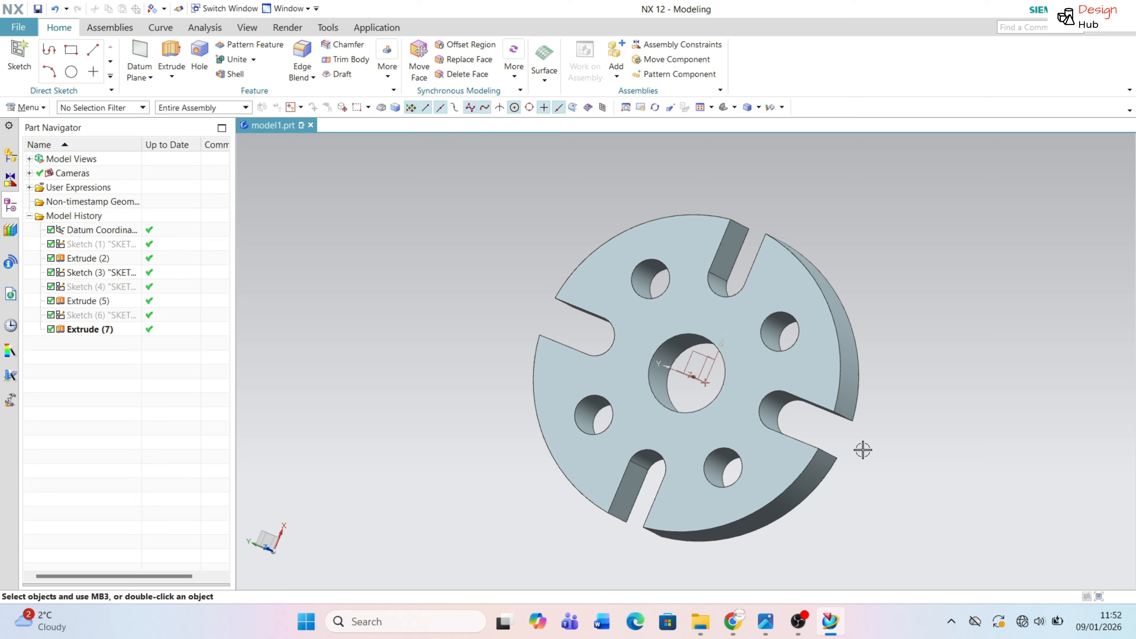
# Consult the reference drawing for the raised hub's dimensions, then start a new On Plane sketch in NX.
pyautogui.hotkey('alt', 'Tab')
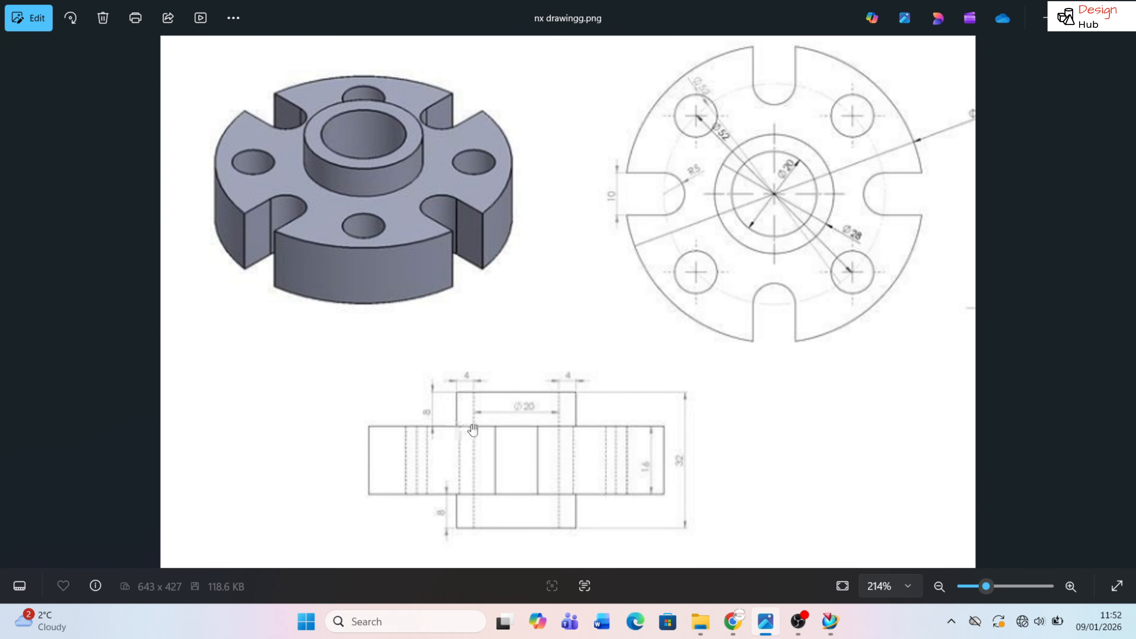
pyautogui.hotkey('alt', 'Tab')
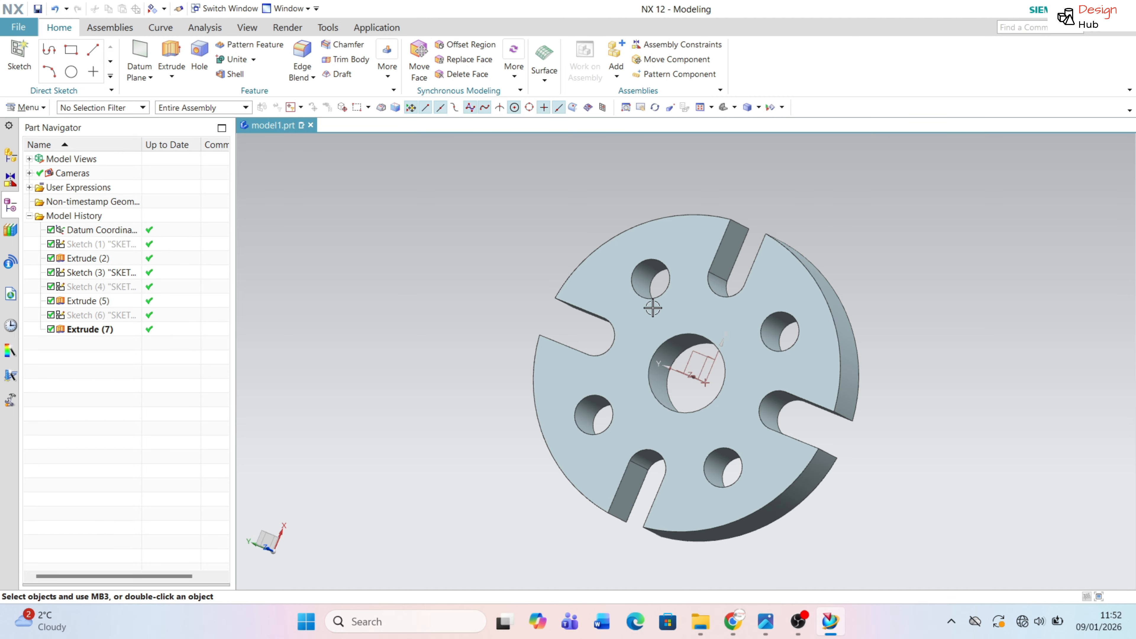
pyautogui.click(18, 57)
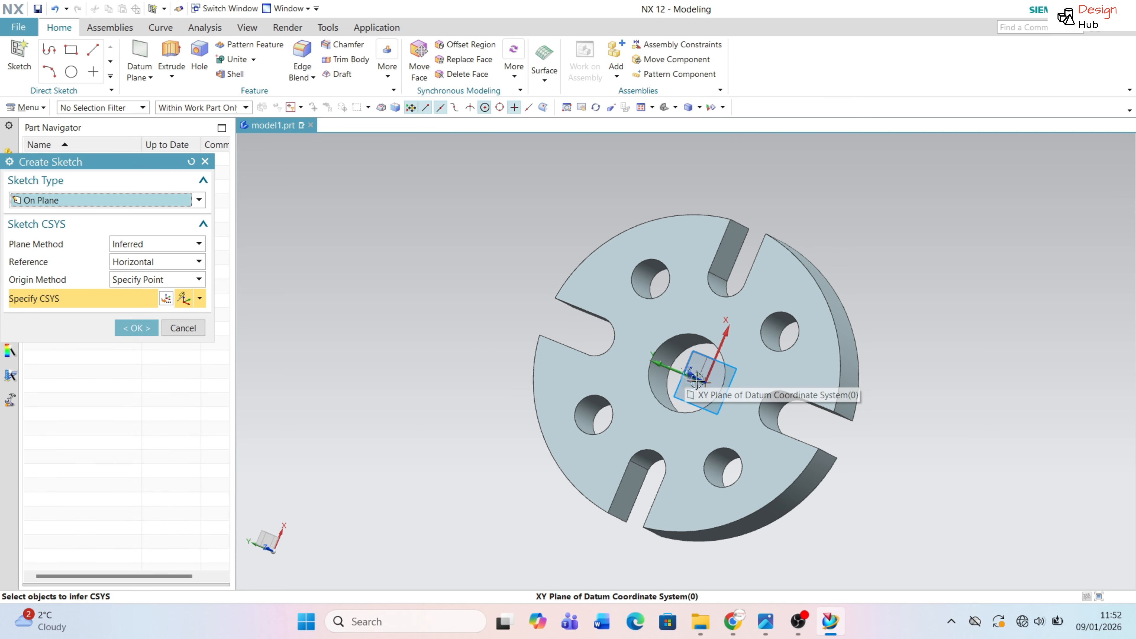
pyautogui.moveTo(689, 375); pyautogui.dragTo(587, 397, button='middle')
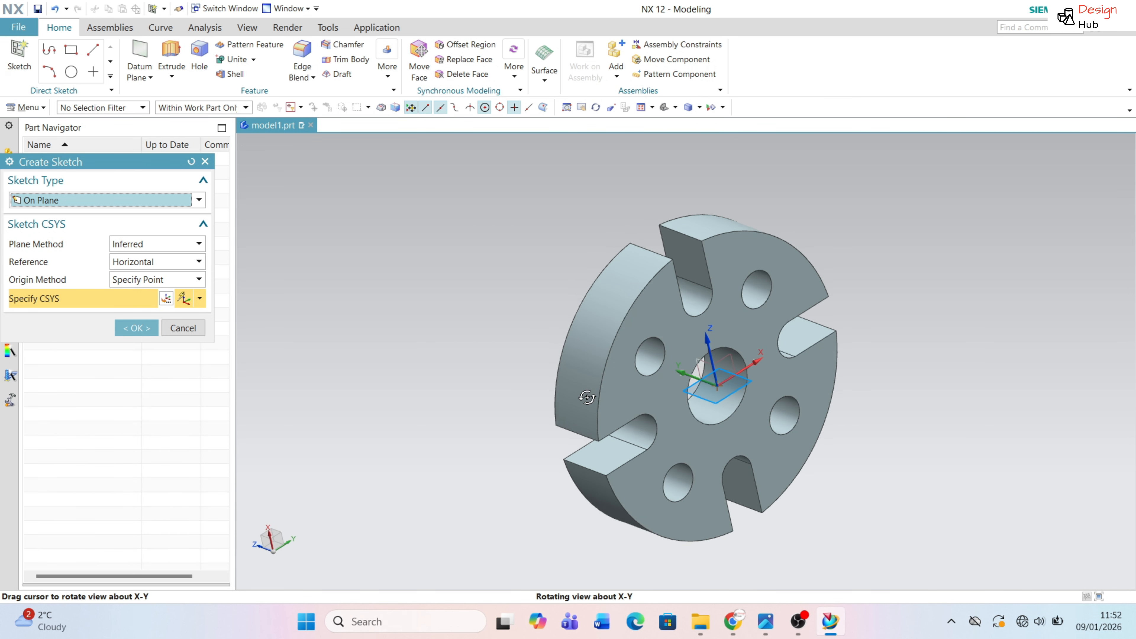